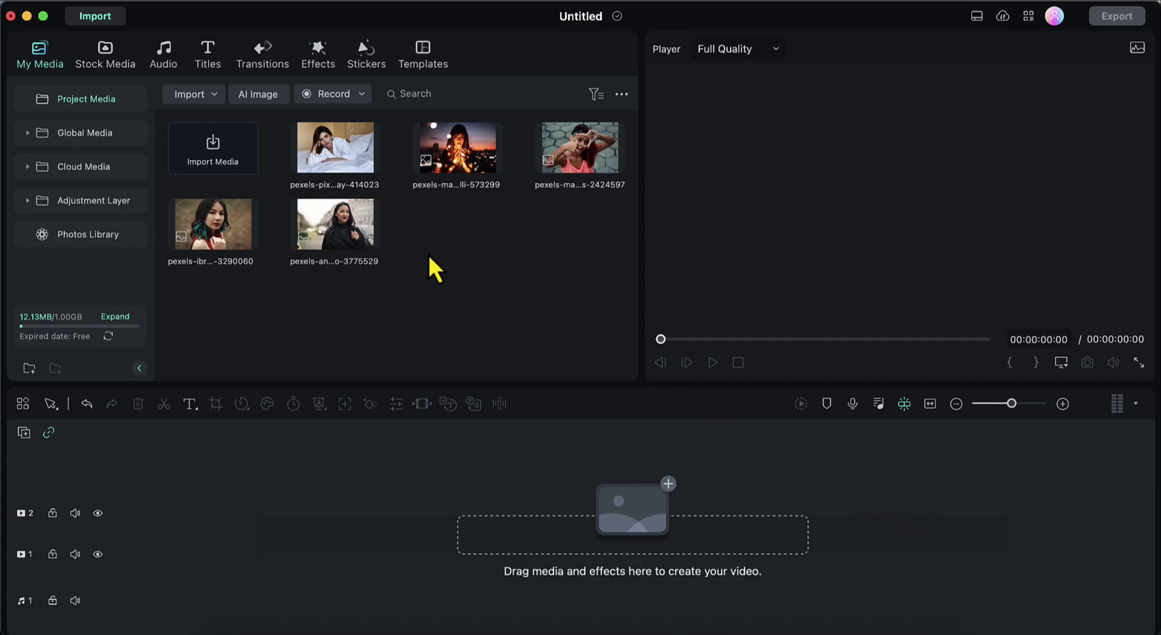
Drop the five photos onto track 1 and stretch a Blur effect over all 20 seconds on track 2
{"action": "left_click_drag", "start_coordinate": [163, 115], "coordinate": [623, 297]}
{"action": "left_click_drag", "start_coordinate": [339, 232], "coordinate": [119, 559]}
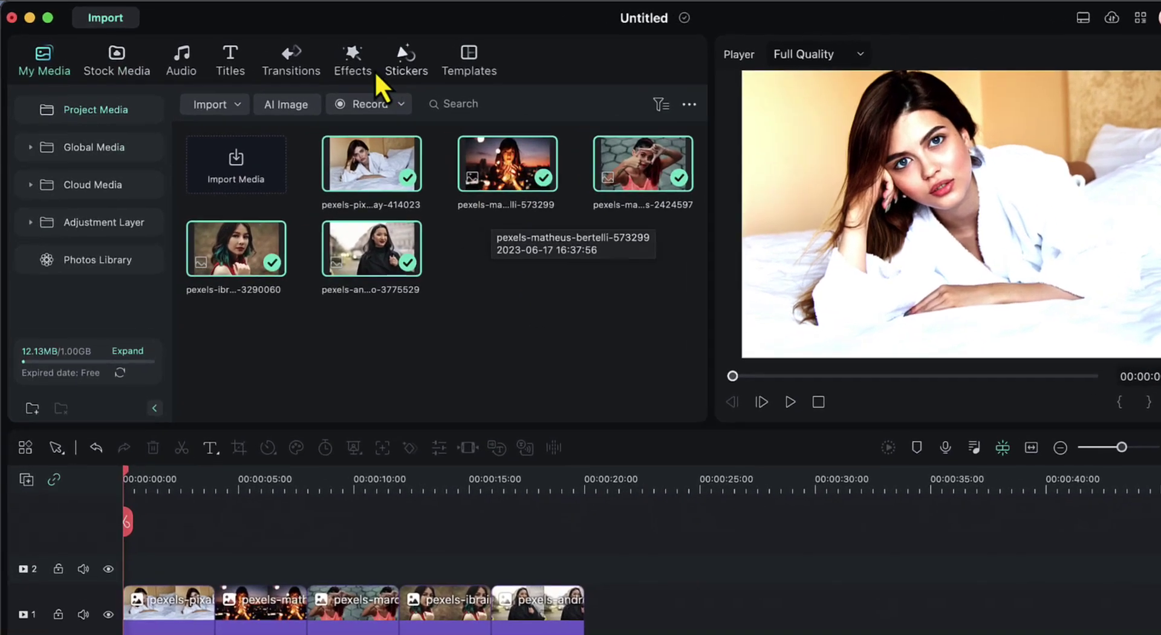
{"action": "left_click", "coordinate": [326, 60]}
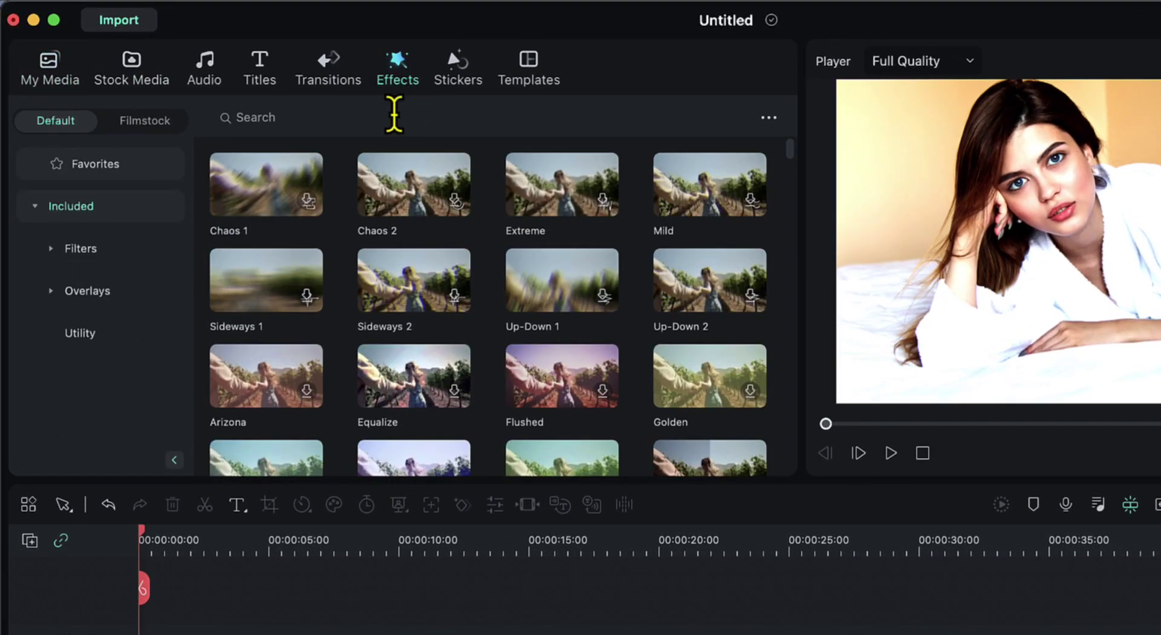
{"action": "left_click", "coordinate": [394, 116]}
{"action": "type", "text": "blur"}
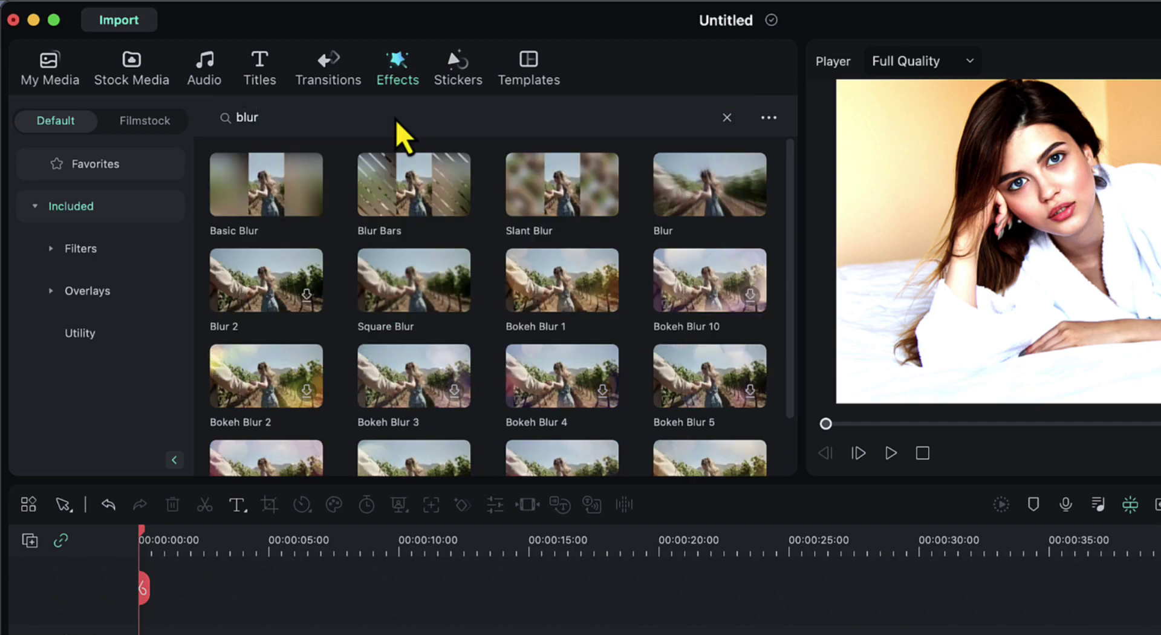
{"action": "left_click", "coordinate": [735, 191]}
{"action": "left_click_drag", "start_coordinate": [735, 191], "coordinate": [151, 632]}
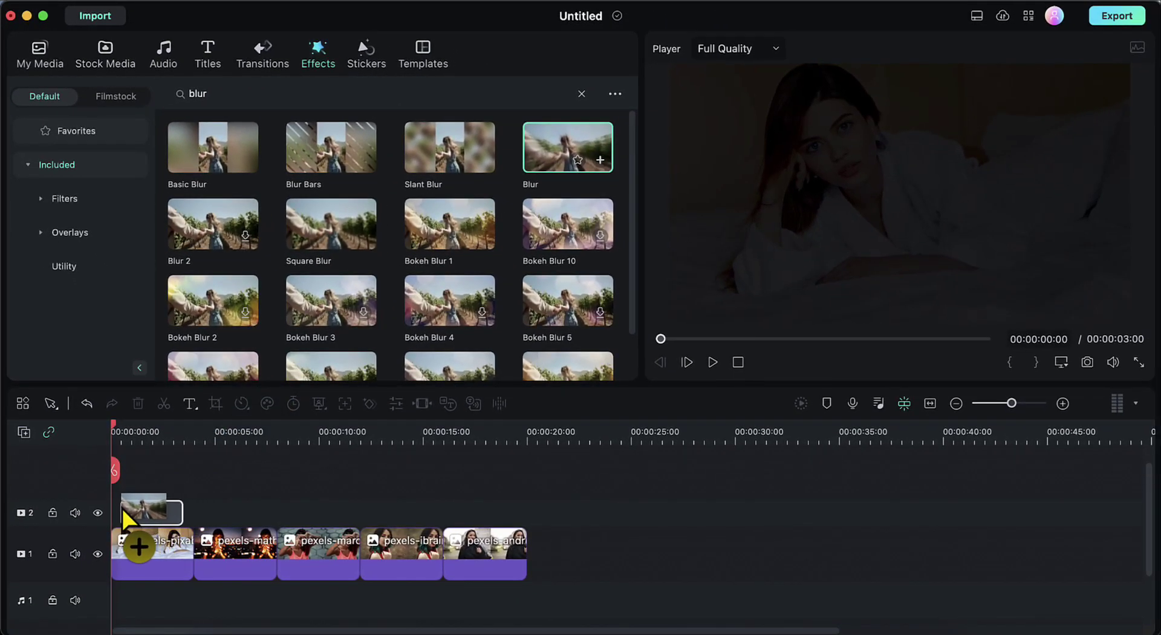
{"action": "left_click_drag", "start_coordinate": [120, 506], "coordinate": [526, 537]}
{"action": "mouse_move", "coordinate": [114, 472]}
{"action": "left_mouse_down"}
{"action": "mouse_move", "coordinate": [215, 503]}
{"action": "mouse_move", "coordinate": [422, 521]}
{"action": "mouse_move", "coordinate": [109, 484]}
{"action": "left_mouse_up"}
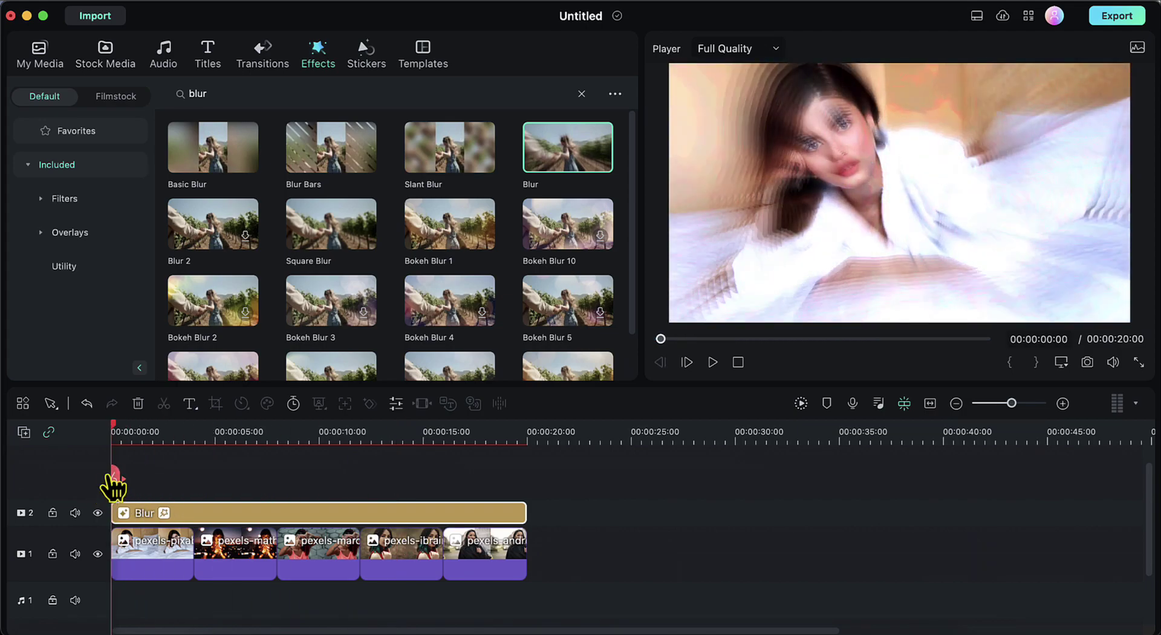
Add a second copy of the five photos as a new top track 3
{"action": "left_click", "coordinate": [43, 59]}
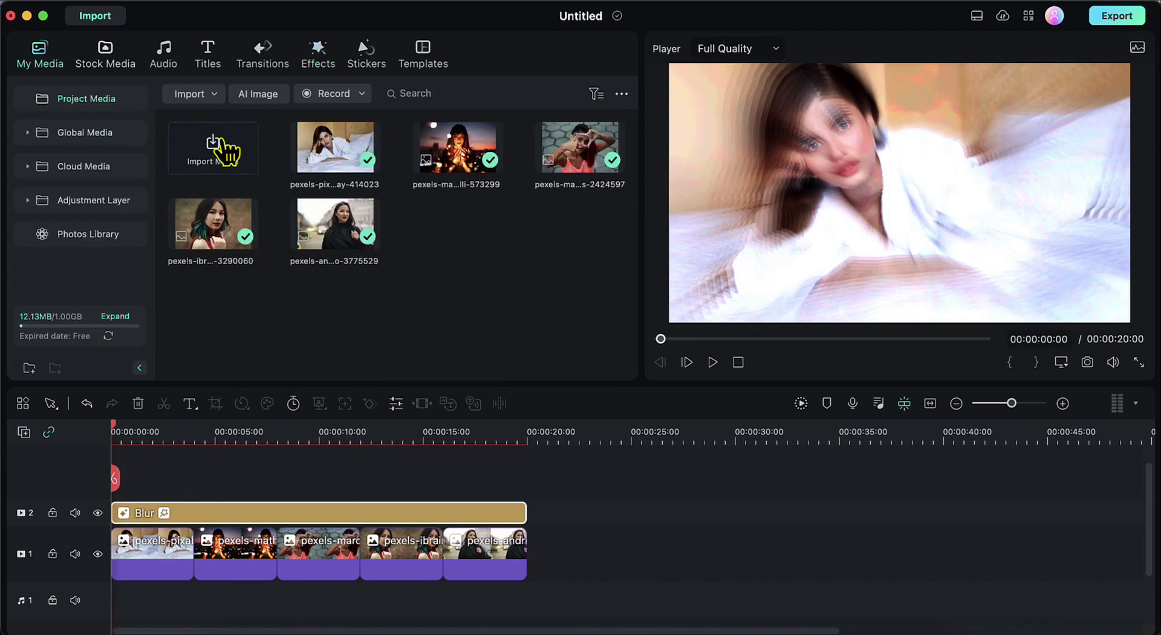
{"action": "left_click_drag", "start_coordinate": [161, 121], "coordinate": [603, 320]}
{"action": "left_click_drag", "start_coordinate": [337, 161], "coordinate": [128, 484]}
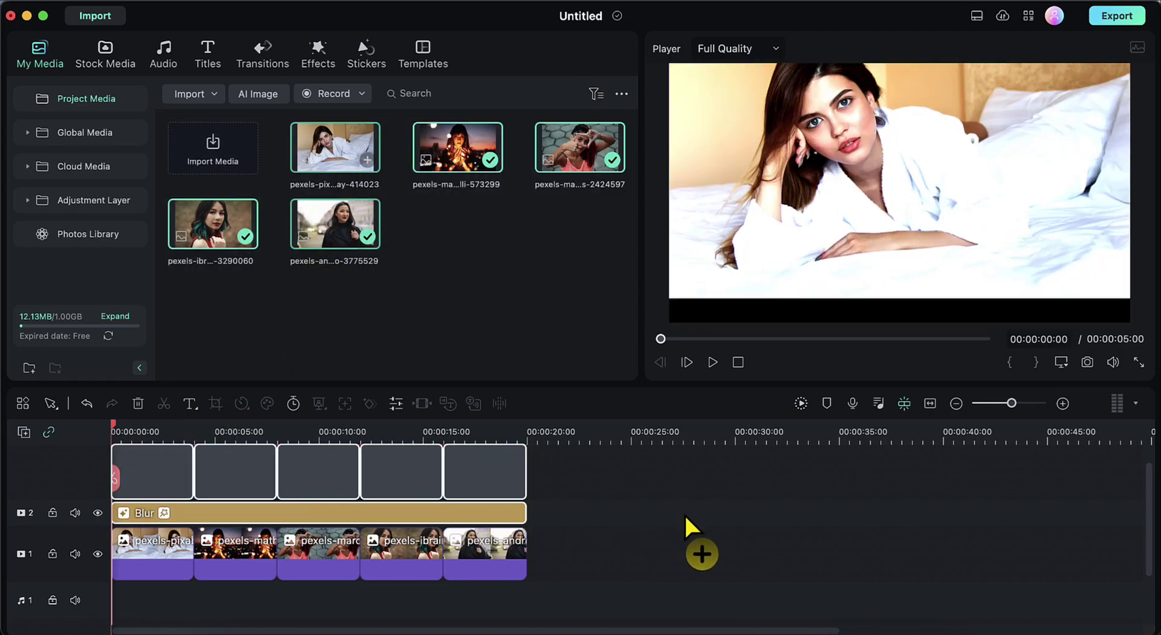
{"action": "scroll", "coordinate": [689, 529], "scroll_direction": "up", "scroll_amount": 2}
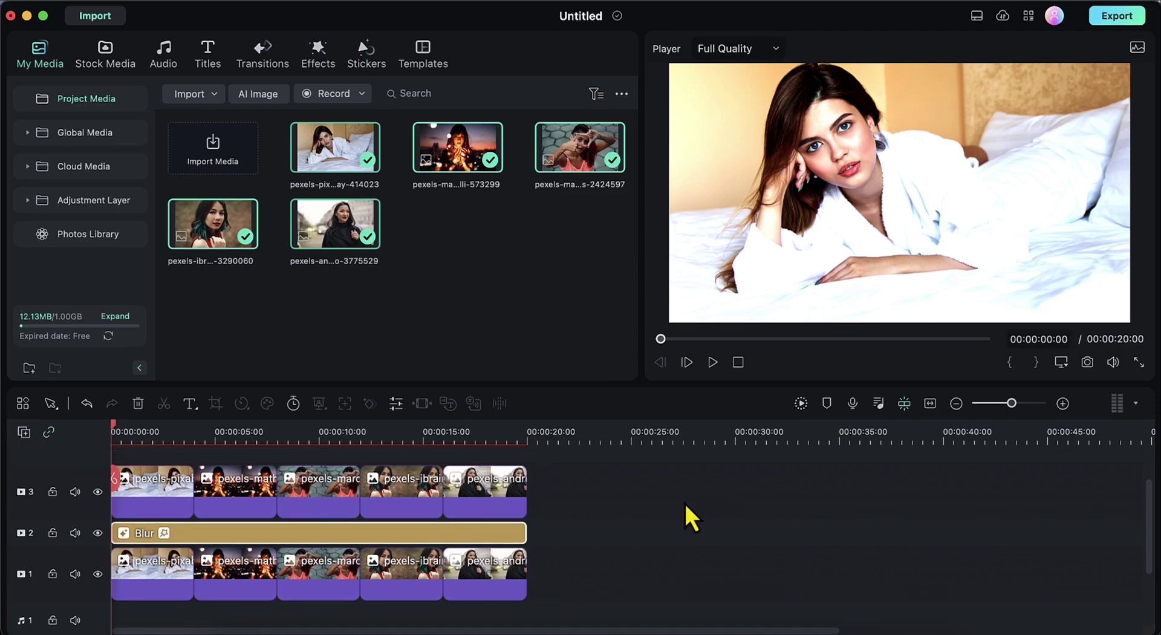
Scale the first photo on track 3 to 75%
{"action": "left_click", "coordinate": [158, 503]}
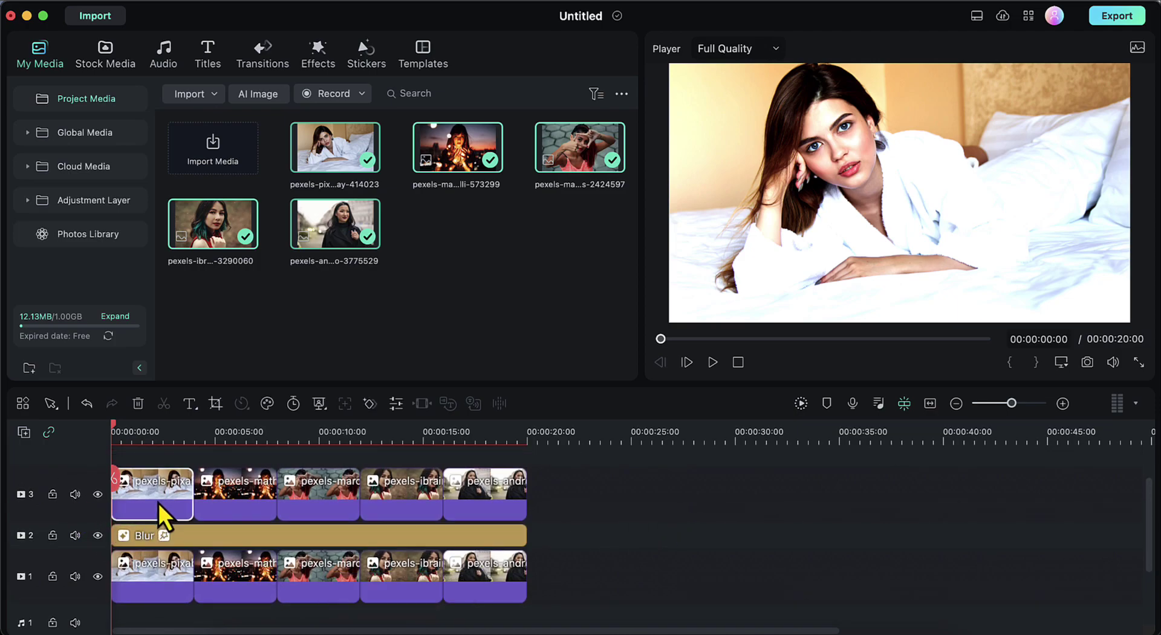
{"action": "double_click", "coordinate": [158, 502]}
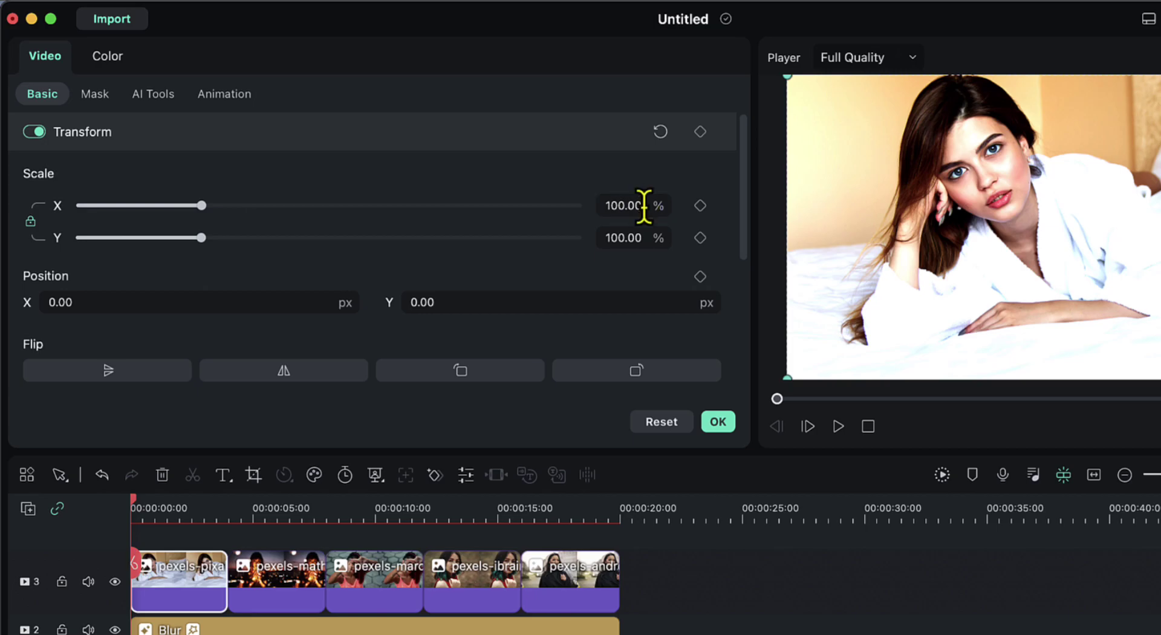
{"action": "key", "text": "BackSpace"}
{"action": "key", "text": "BackSpace"}
{"action": "key", "text": "BackSpace"}
{"action": "key", "text": "BackSpace"}
{"action": "key", "text": "BackSpace"}
{"action": "type", "text": "75"}
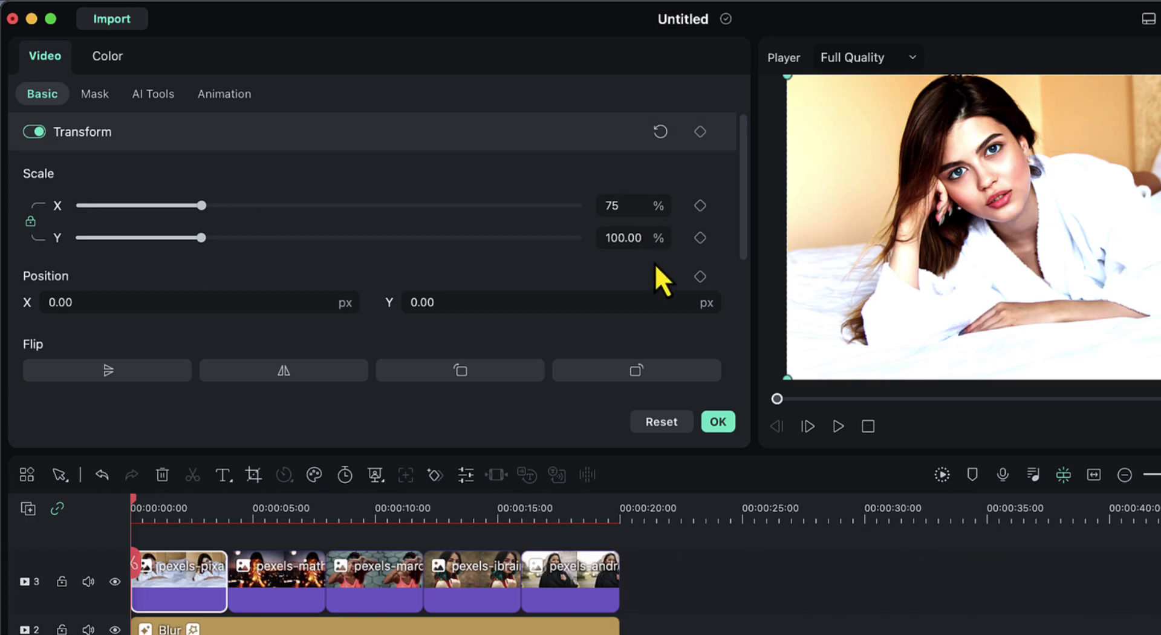
{"action": "key", "text": "Return"}
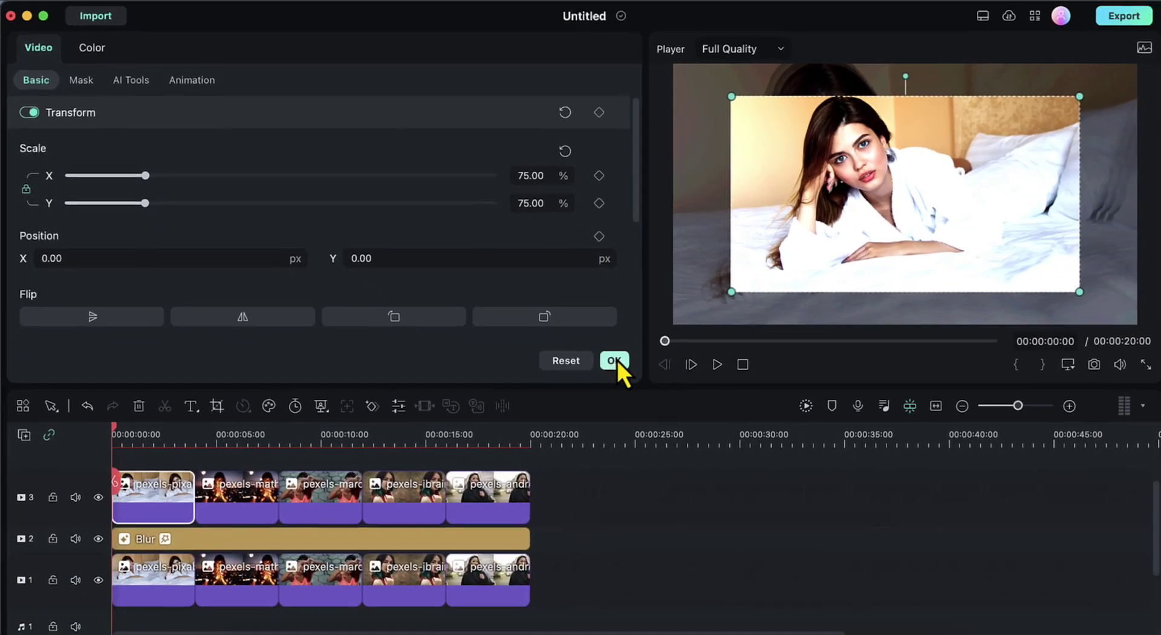
{"action": "left_click", "coordinate": [717, 421]}
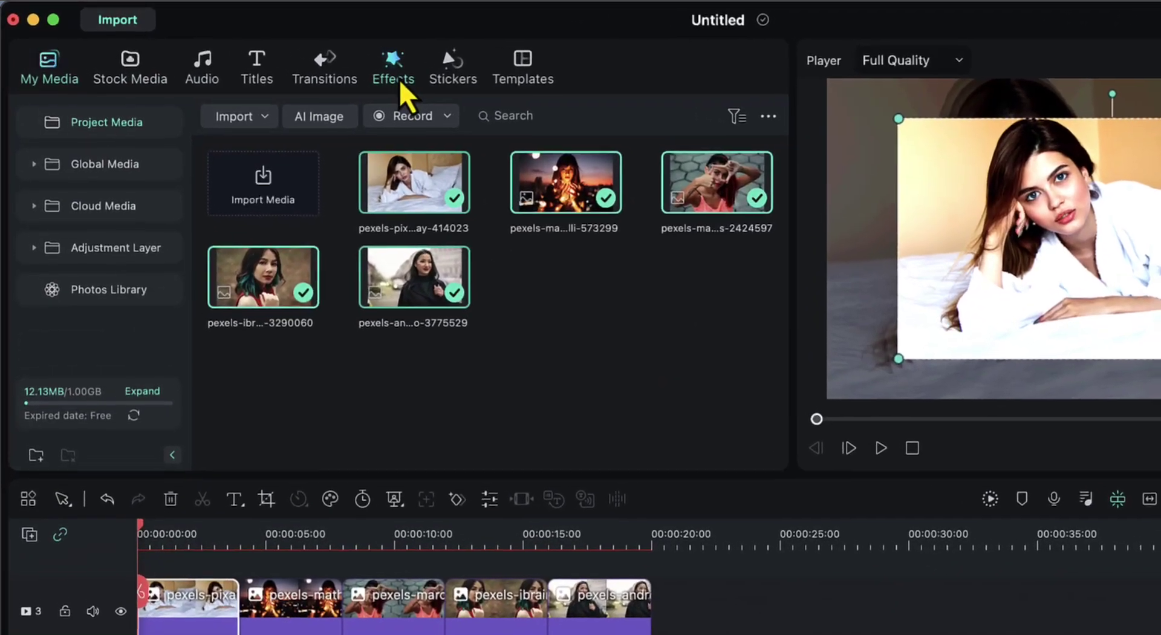
Apply the second Filmstock 'border' result to the first photo on track 3 for a white frame
{"action": "left_click", "coordinate": [319, 50]}
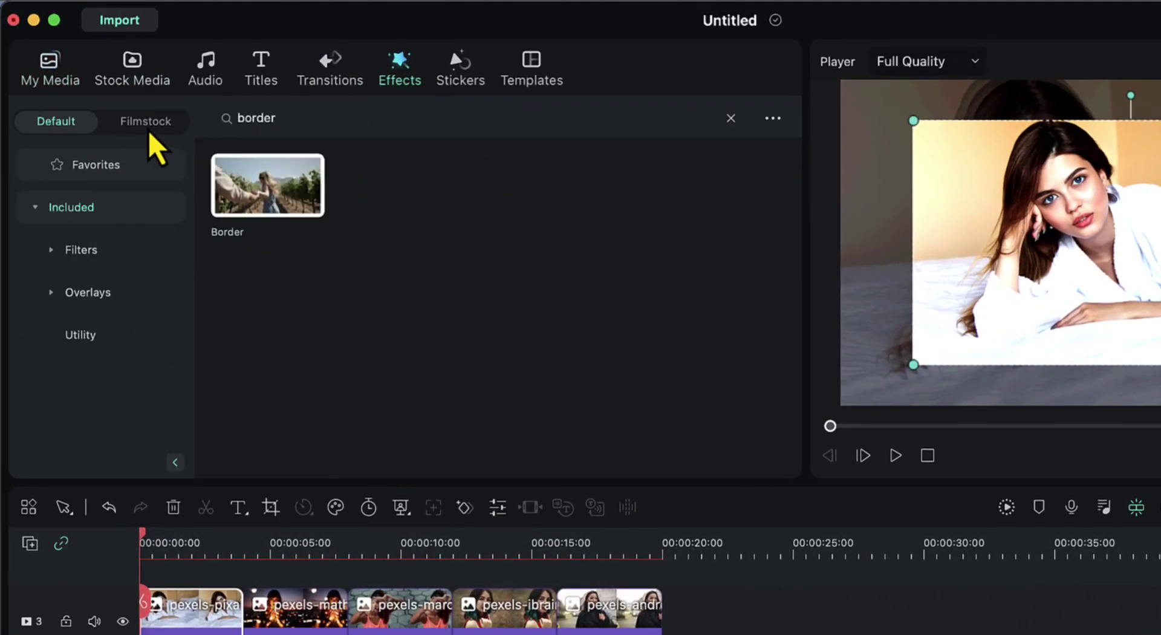
{"action": "left_click", "coordinate": [149, 130]}
{"action": "left_click", "coordinate": [324, 118]}
{"action": "type", "text": "border"}
{"action": "key", "text": "Return"}
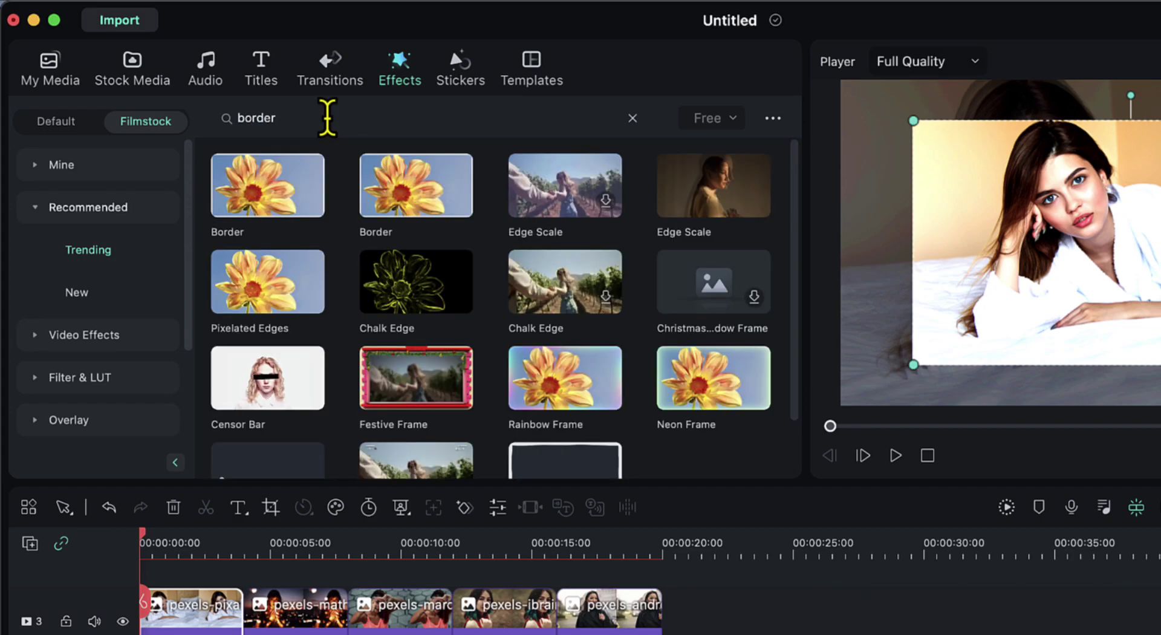
{"action": "left_click", "coordinate": [406, 203]}
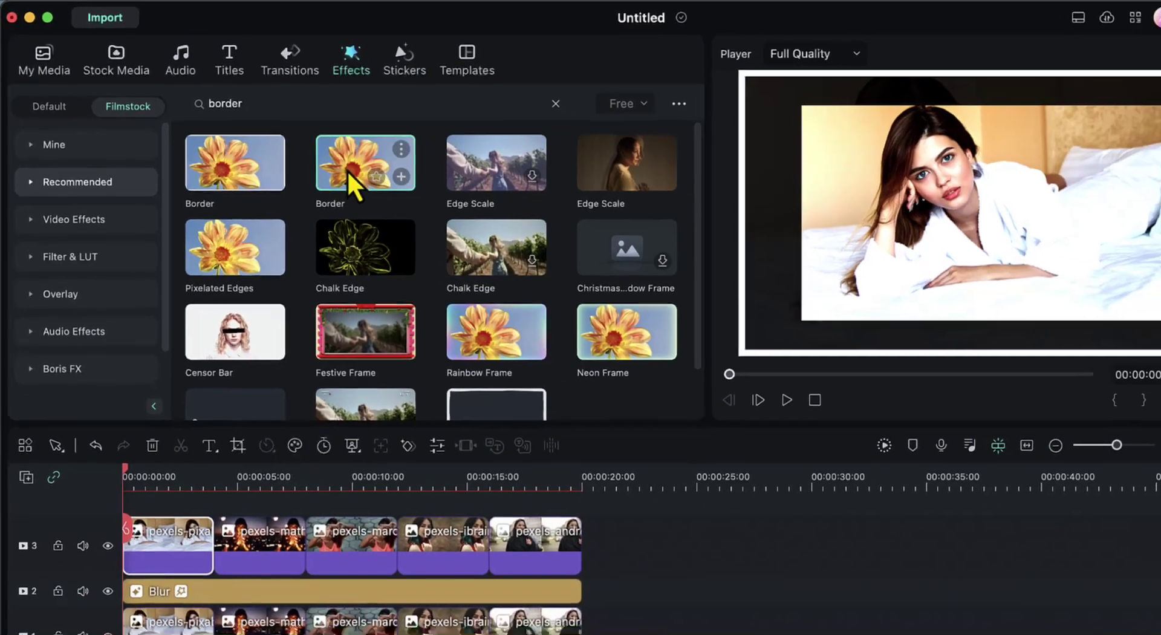
{"action": "left_click_drag", "start_coordinate": [413, 211], "coordinate": [169, 620]}
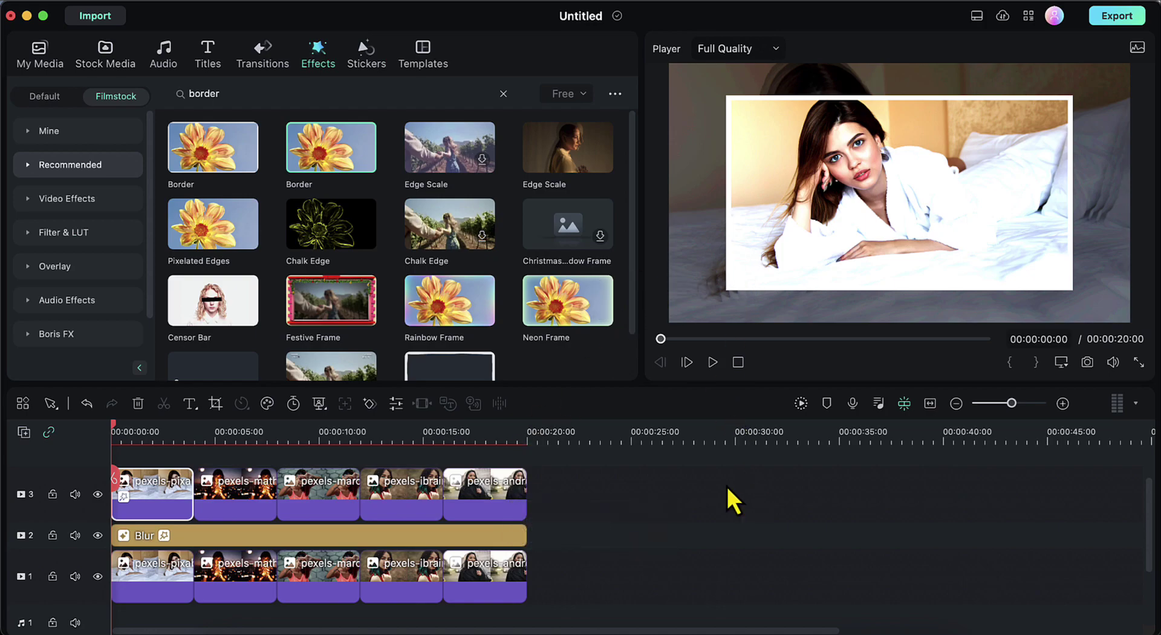
Choose the Grow Shrink motion preset in the first top-track photo's Animation settings
{"action": "double_click", "coordinate": [164, 498]}
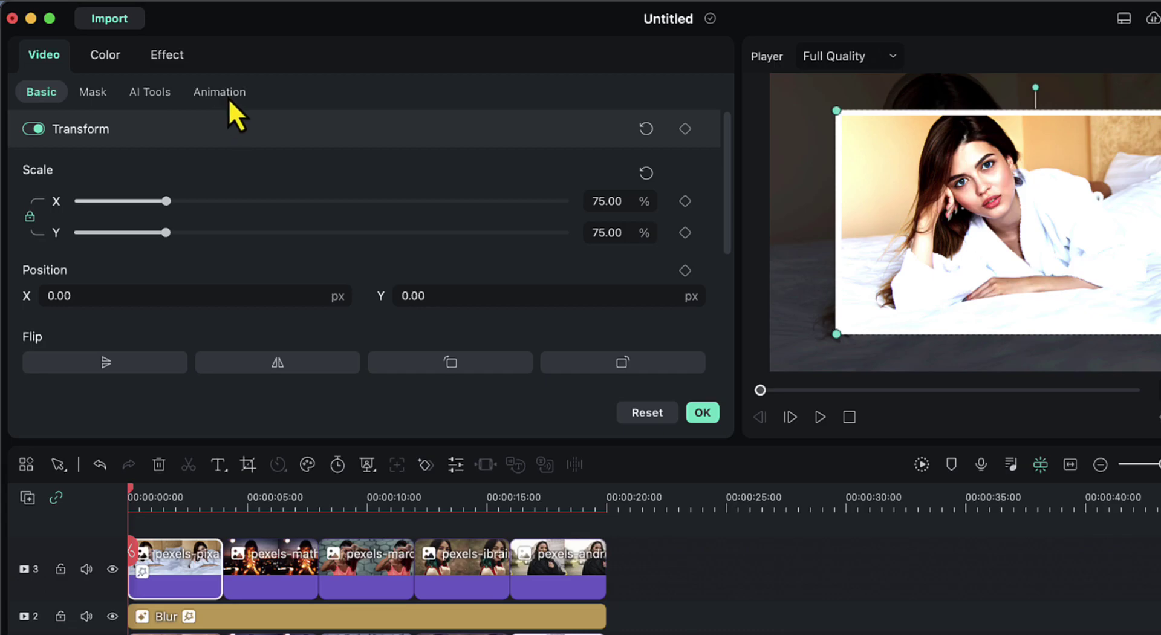
{"action": "left_click", "coordinate": [228, 97]}
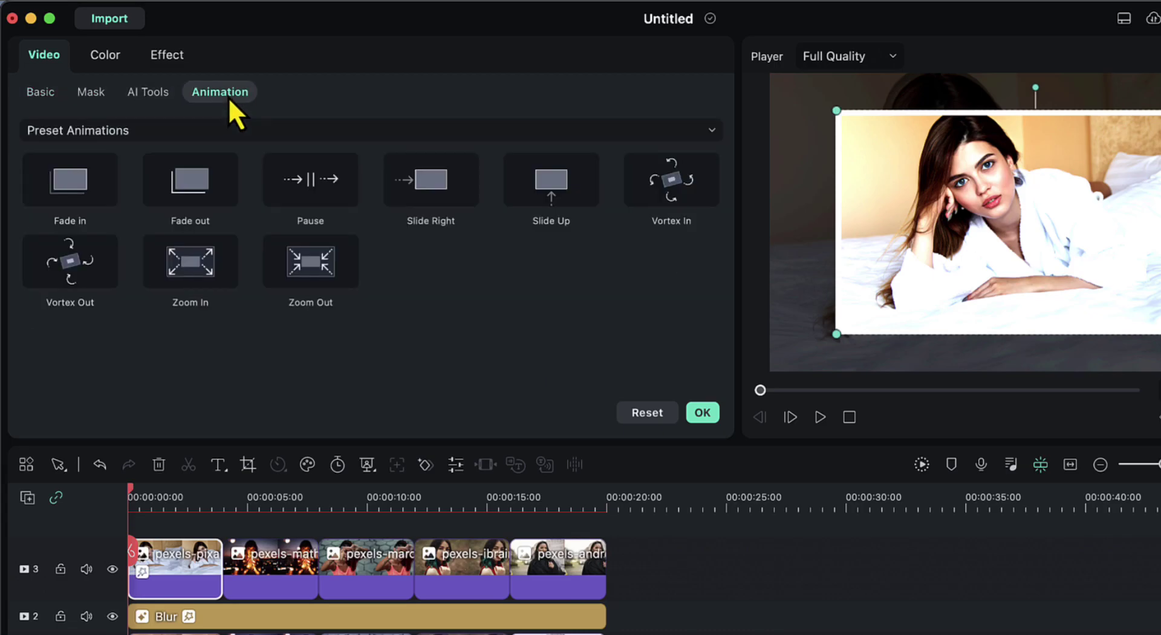
{"action": "left_click", "coordinate": [209, 137]}
{"action": "left_click", "coordinate": [208, 153]}
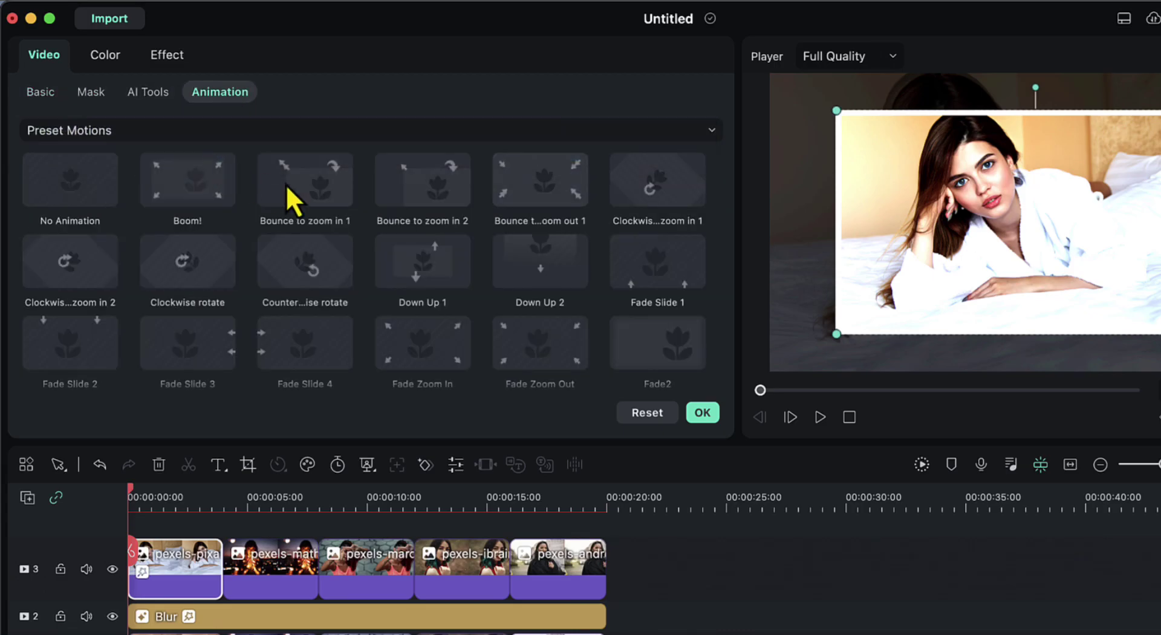
{"action": "scroll", "coordinate": [606, 324], "scroll_direction": "down", "scroll_amount": 5}
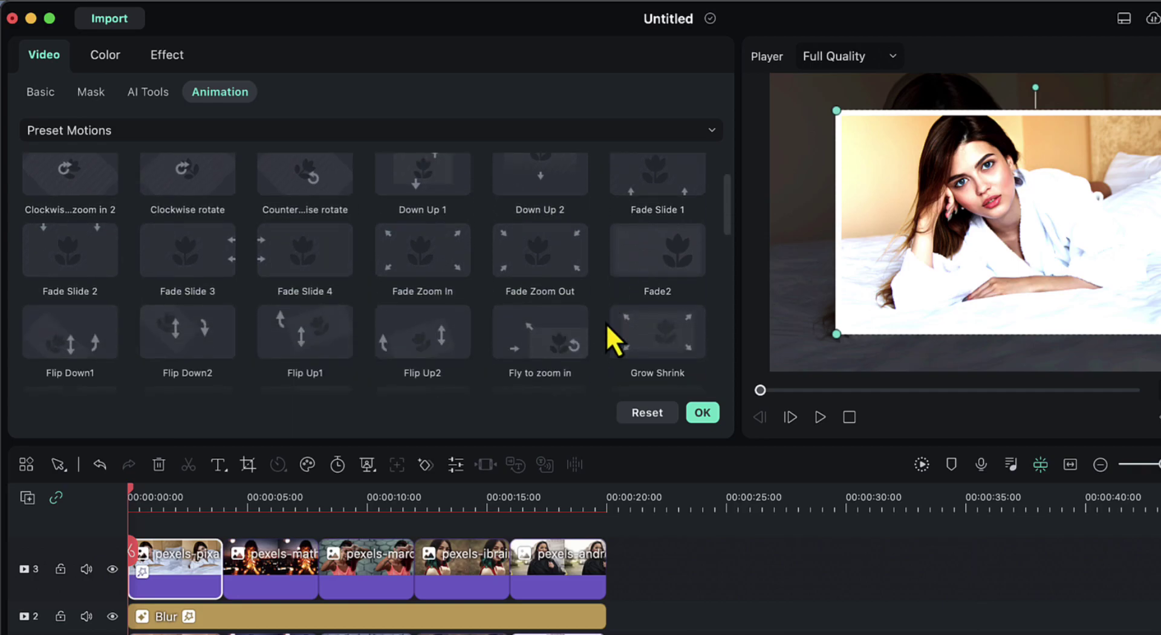
{"action": "scroll", "coordinate": [606, 324], "scroll_direction": "down", "scroll_amount": 2}
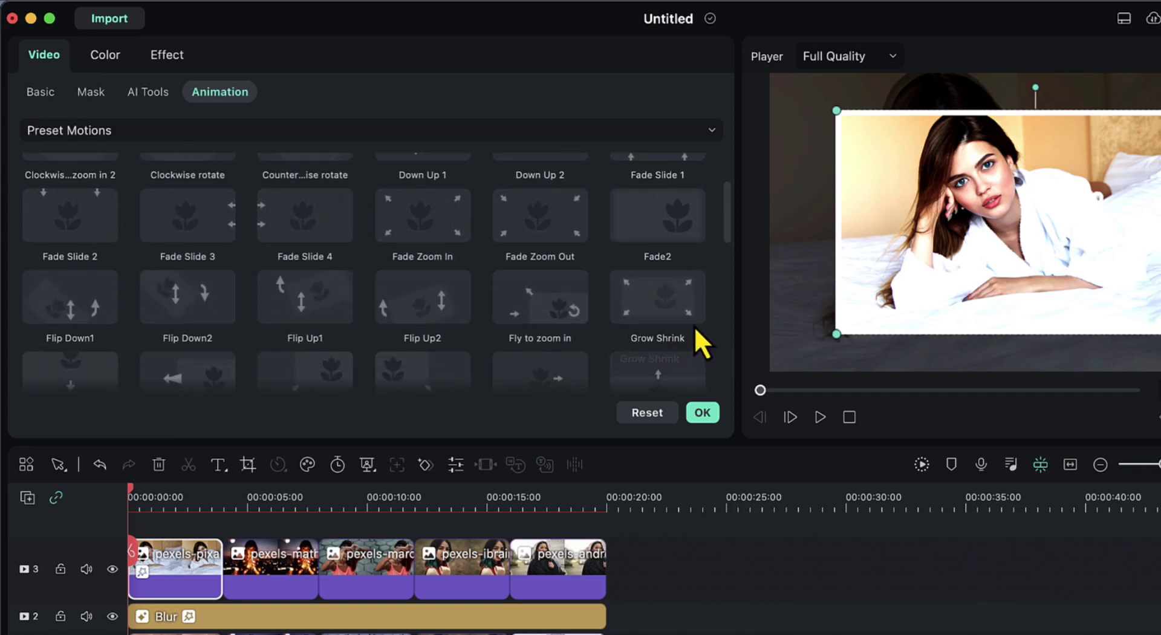
{"action": "left_click", "coordinate": [664, 311]}
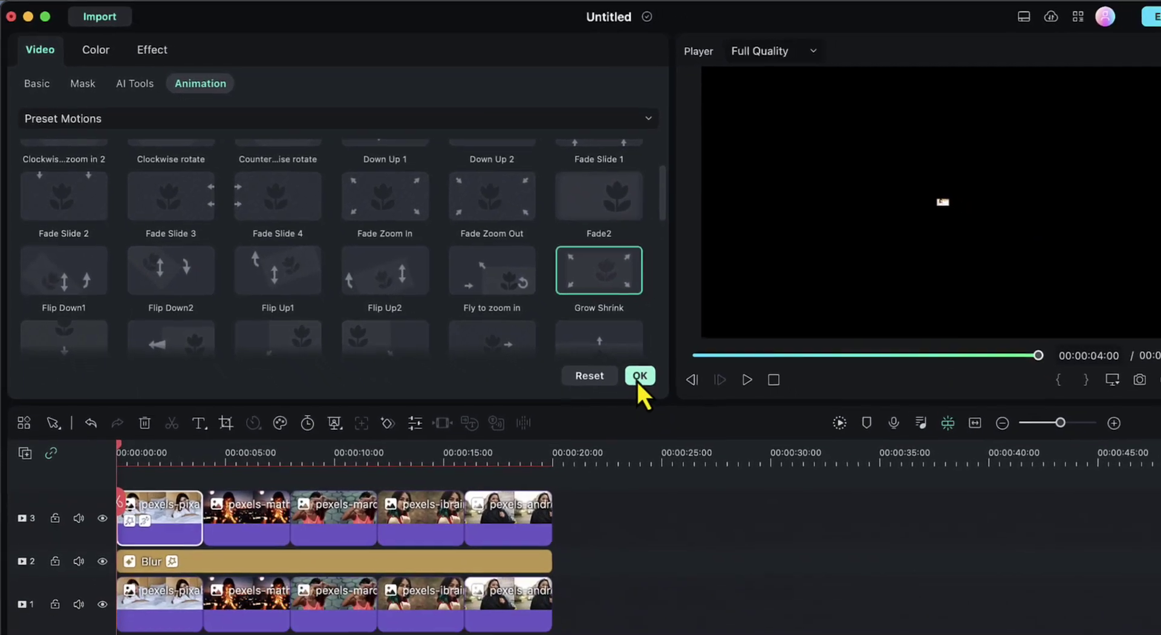
Confirm the Grow Shrink animation and copy the first photo's effects
{"action": "left_click", "coordinate": [702, 412]}
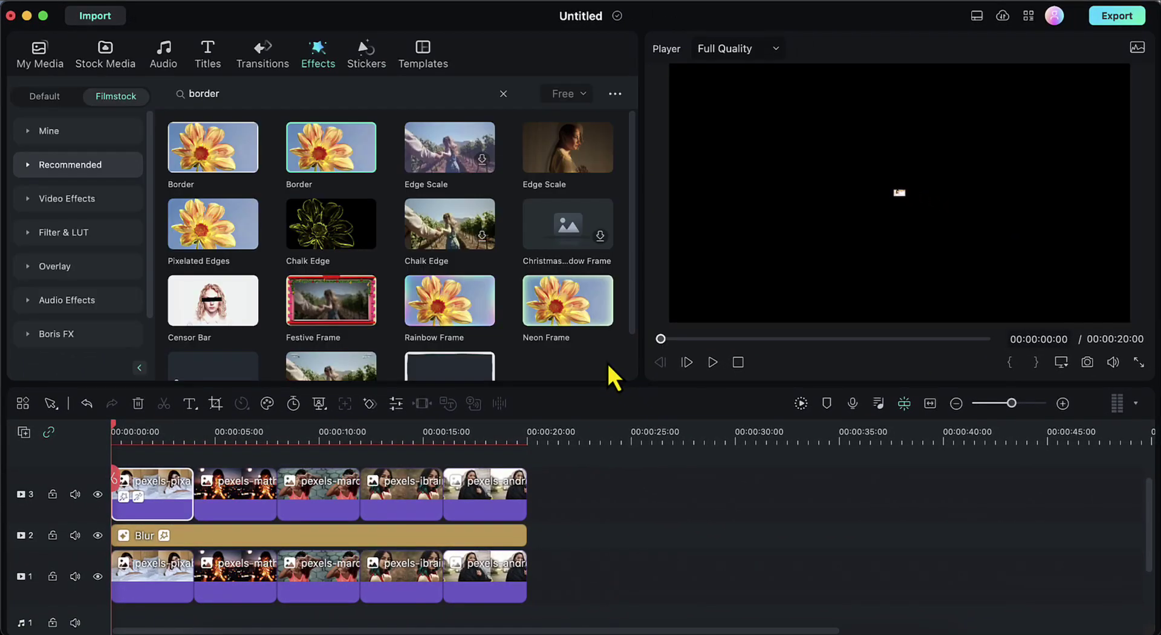
{"action": "right_click", "coordinate": [165, 498]}
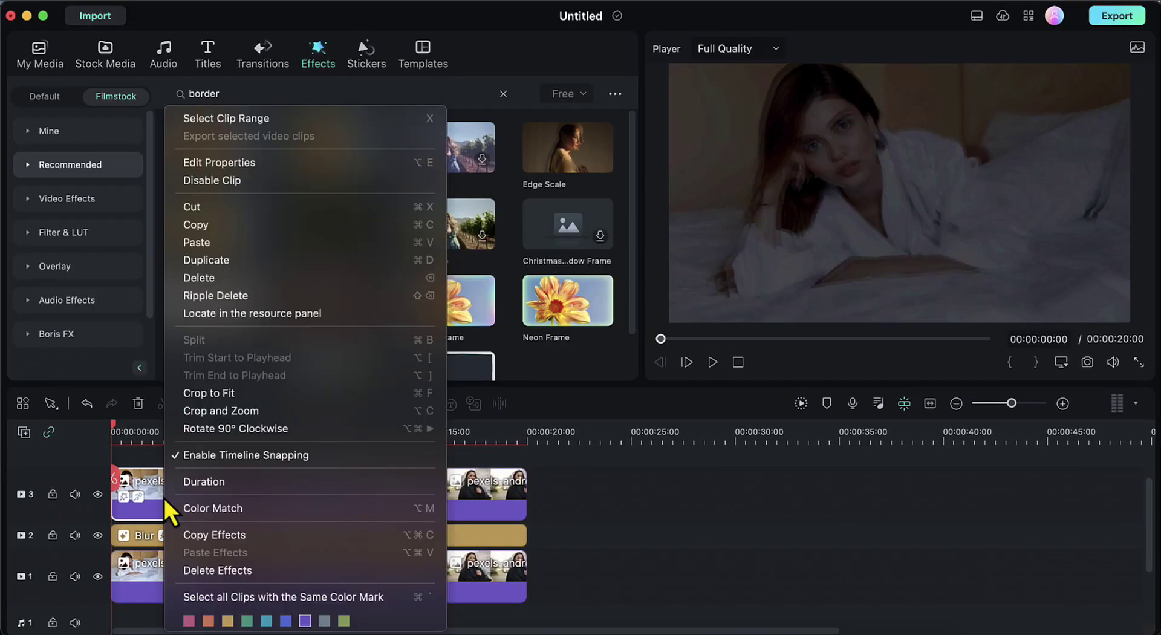
{"action": "left_click", "coordinate": [256, 536]}
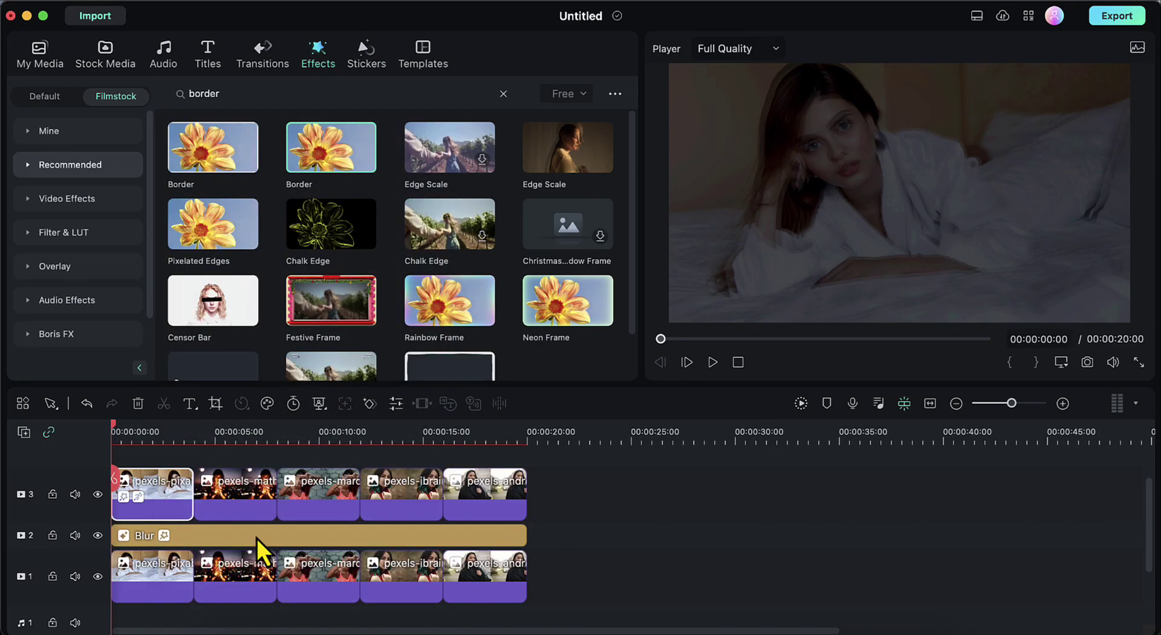
Paste the copied effects onto photos two through five on track 3
{"action": "scroll", "coordinate": [252, 495], "scroll_direction": "up", "scroll_amount": 1}
{"action": "left_click", "coordinate": [252, 499]}
{"action": "left_click", "coordinate": [318, 520], "text": "super"}
{"action": "left_click", "coordinate": [368, 532], "text": "super"}
{"action": "left_click", "coordinate": [491, 530], "text": "super"}
{"action": "right_click", "coordinate": [402, 527]}
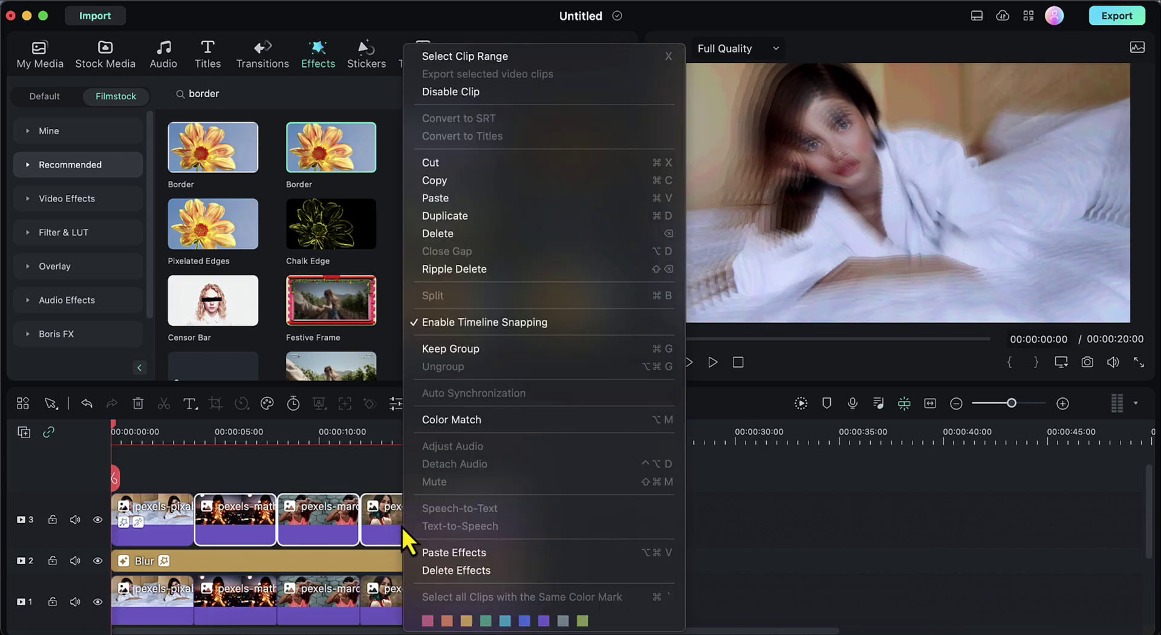
{"action": "left_click", "coordinate": [509, 552]}
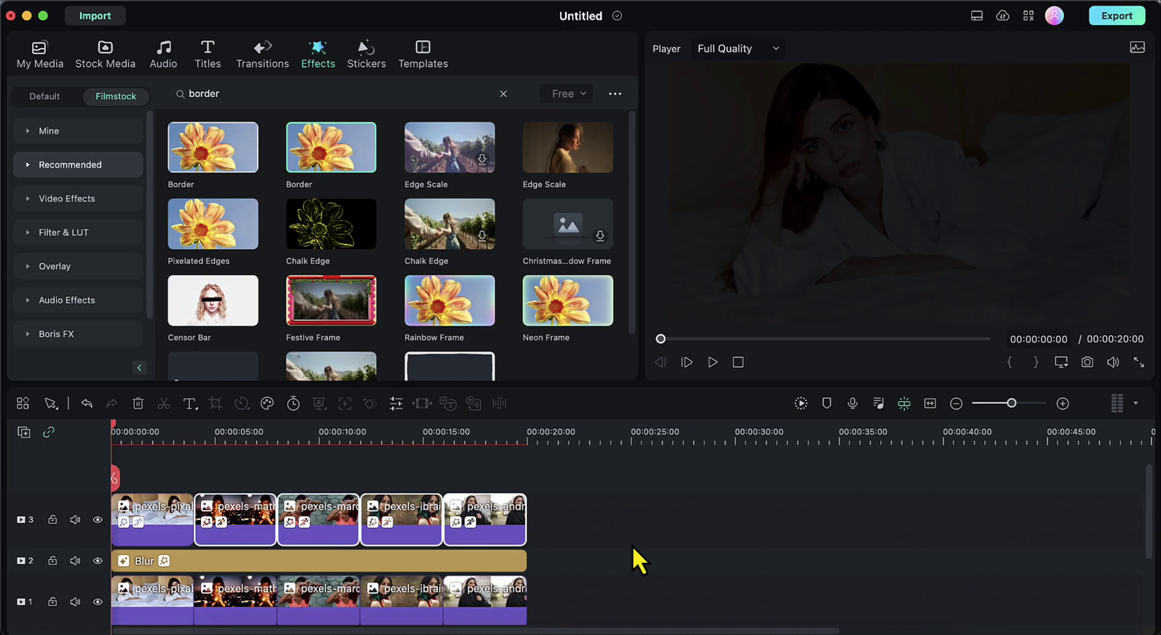
Scrub through the framed-photo preview, then park the playhead at 00:00:24:55
{"action": "mouse_move", "coordinate": [115, 484]}
{"action": "left_mouse_down"}
{"action": "mouse_move", "coordinate": [515, 516]}
{"action": "mouse_move", "coordinate": [108, 480]}
{"action": "left_mouse_up"}
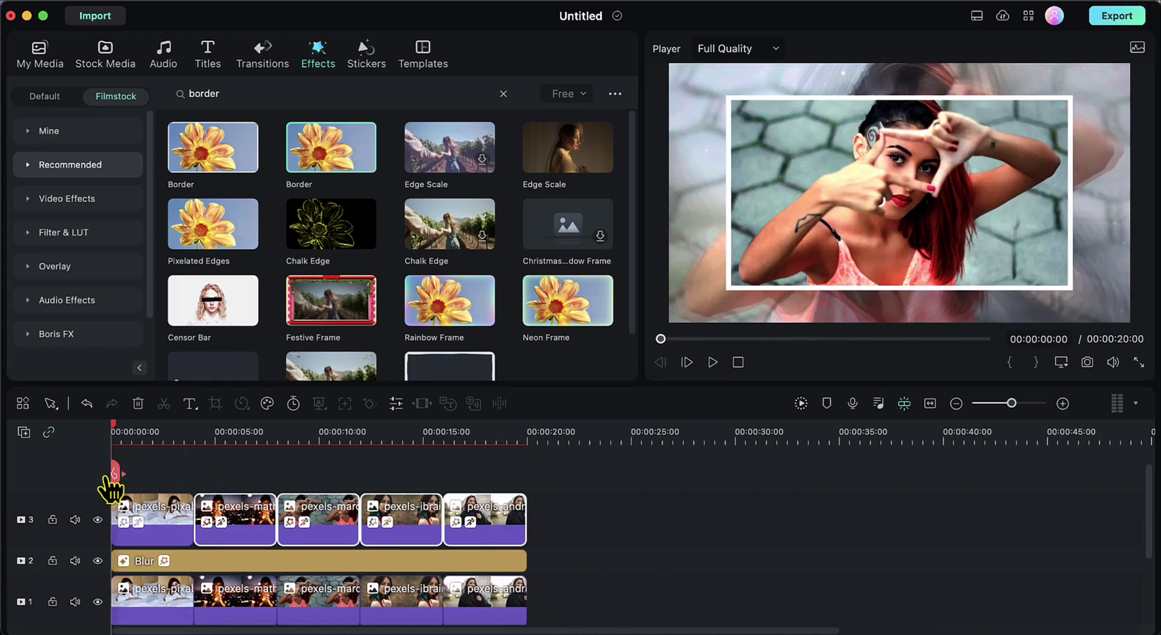
{"action": "scroll", "coordinate": [302, 462], "scroll_direction": "down", "scroll_amount": 2}
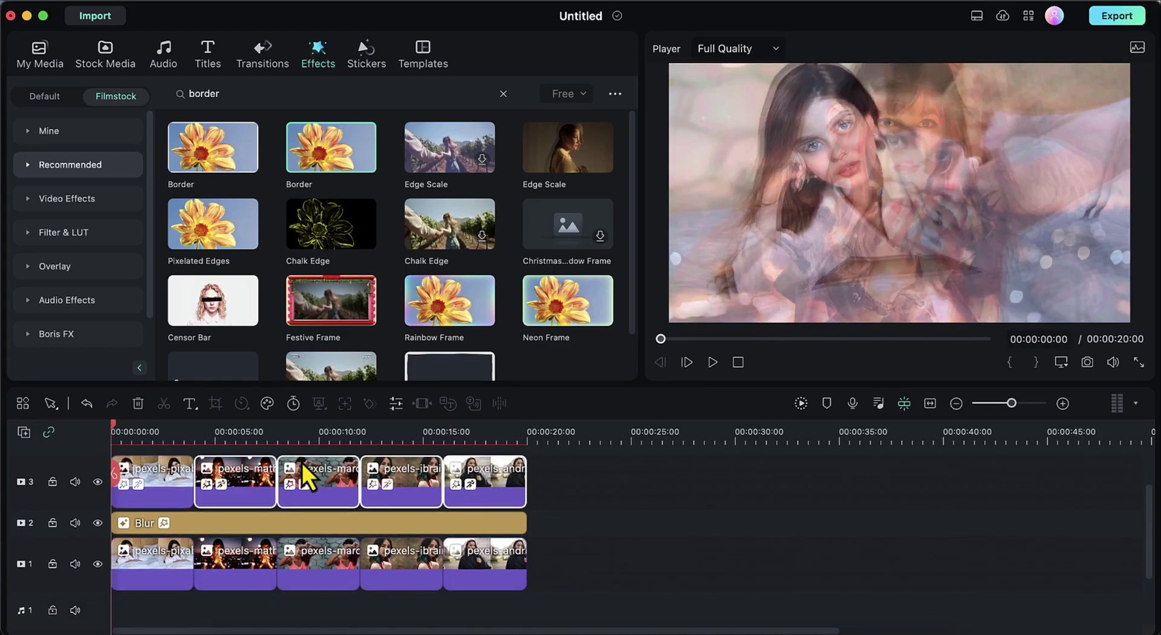
{"action": "left_click", "coordinate": [628, 538]}
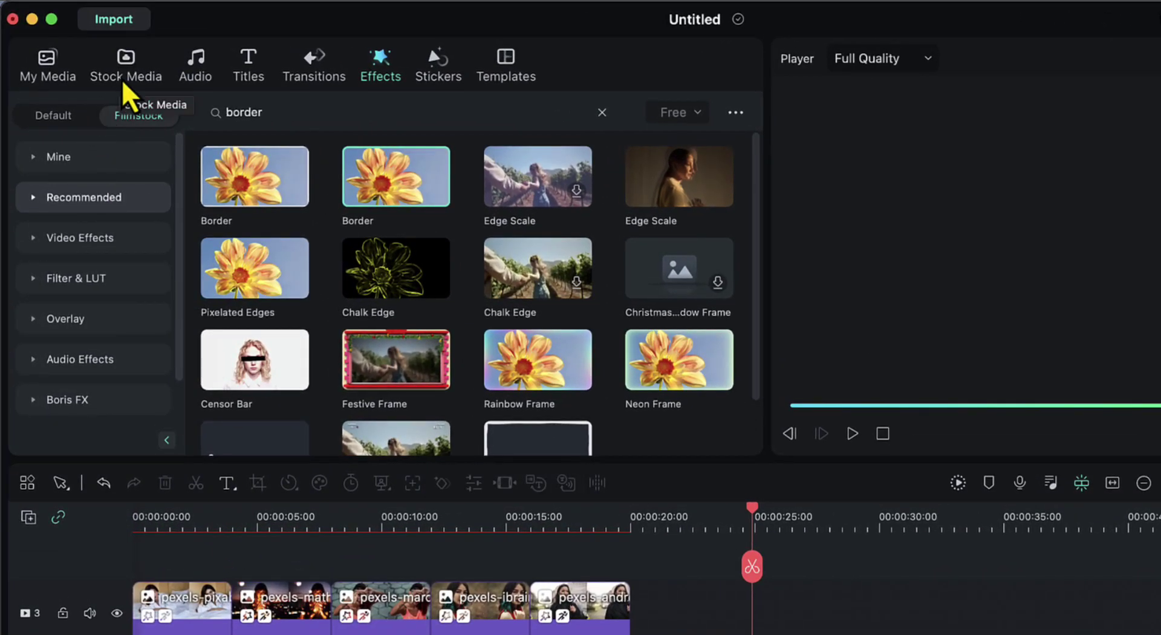
Browse Filmstock's Solid Color stock clips and preview the black swatch
{"action": "left_click", "coordinate": [127, 84]}
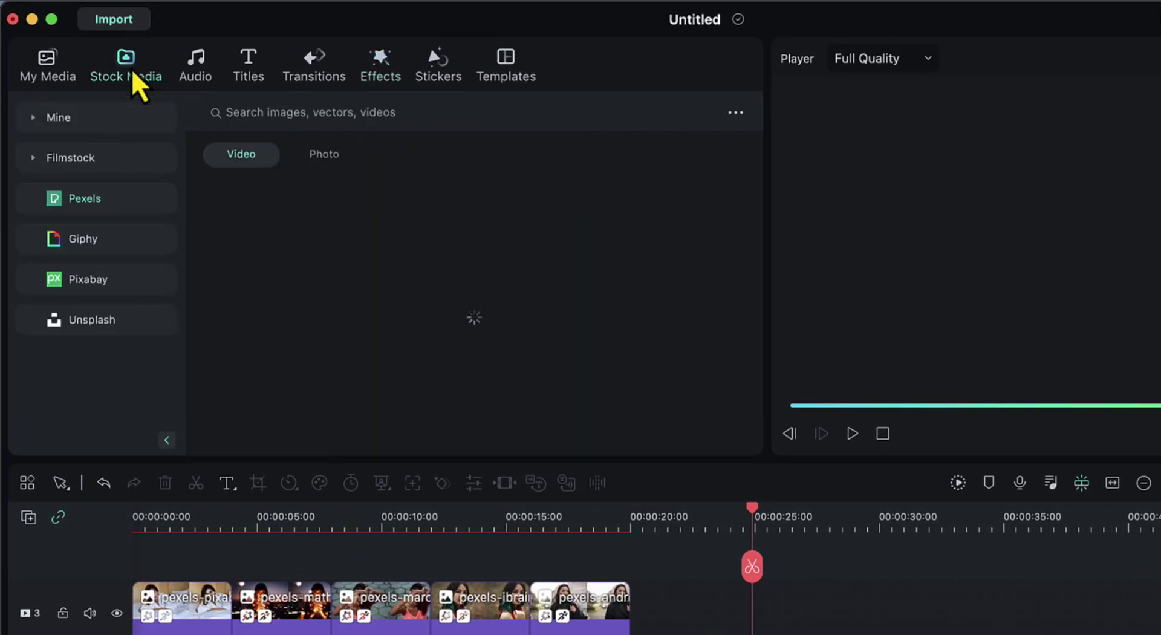
{"action": "left_click", "coordinate": [95, 162]}
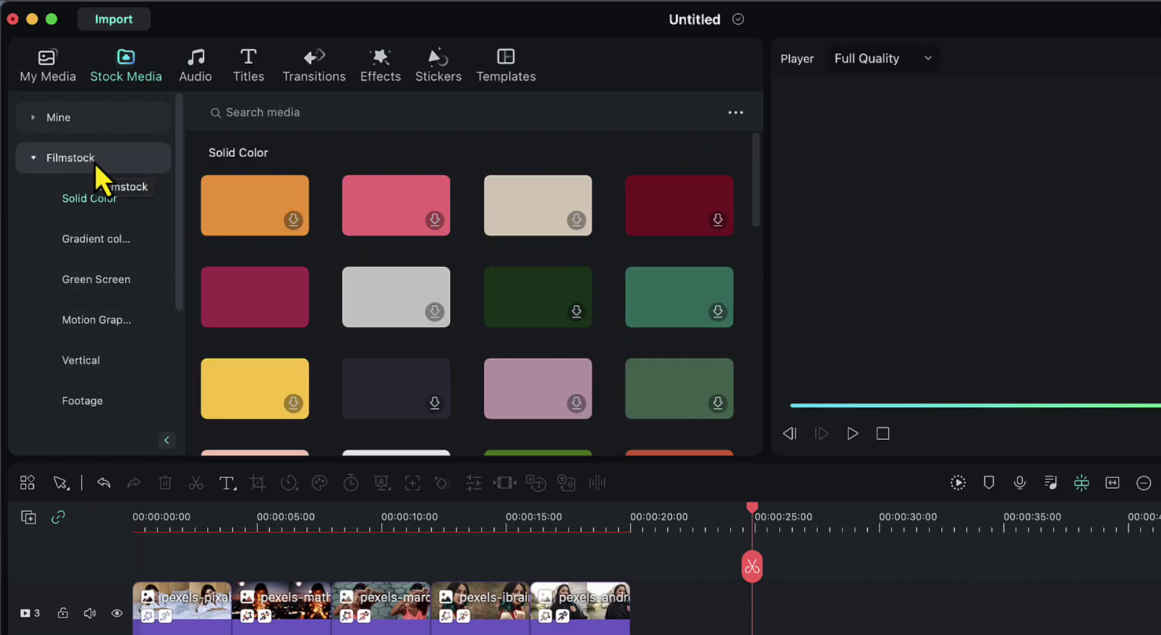
{"action": "scroll", "coordinate": [277, 299], "scroll_direction": "down", "scroll_amount": 2}
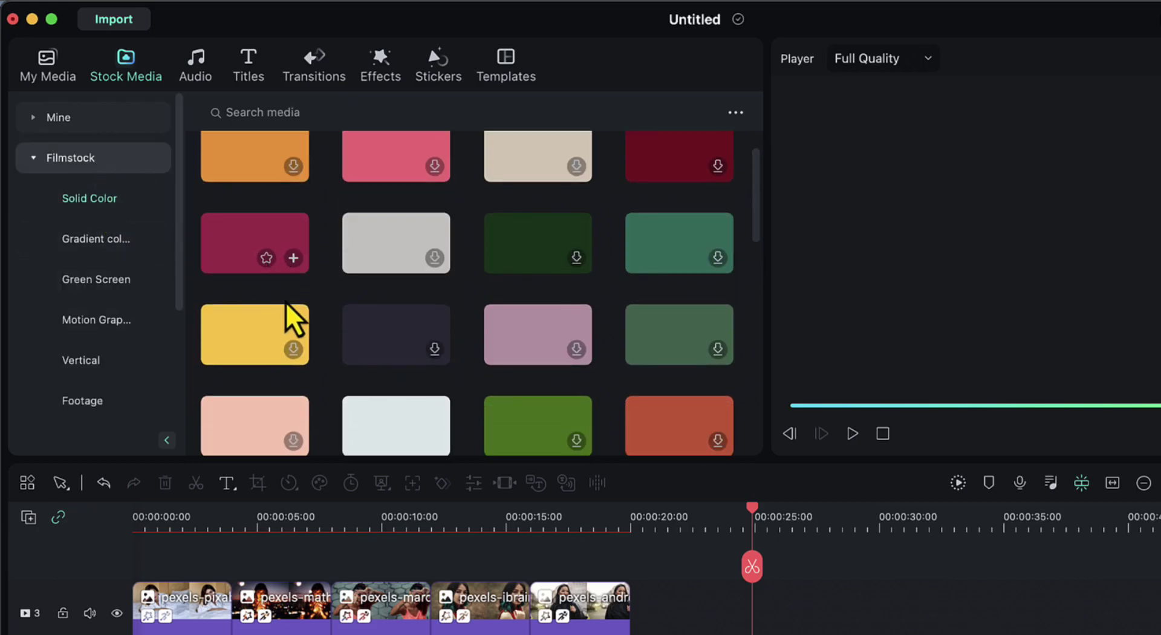
{"action": "scroll", "coordinate": [327, 318], "scroll_direction": "down", "scroll_amount": 6}
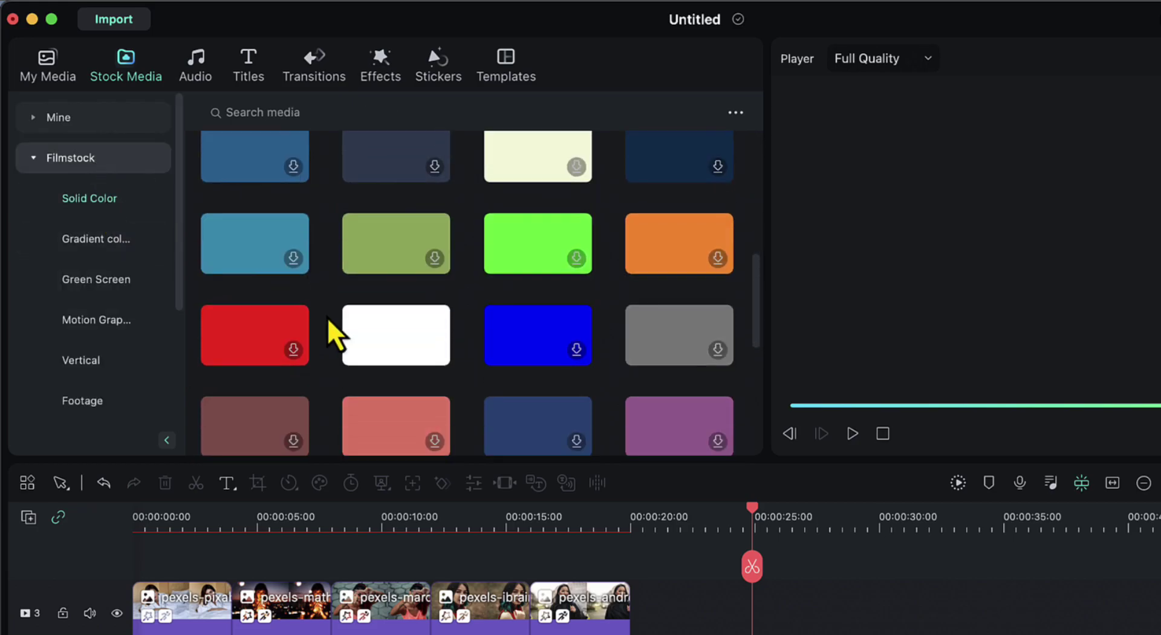
{"action": "scroll", "coordinate": [328, 318], "scroll_direction": "down", "scroll_amount": 3}
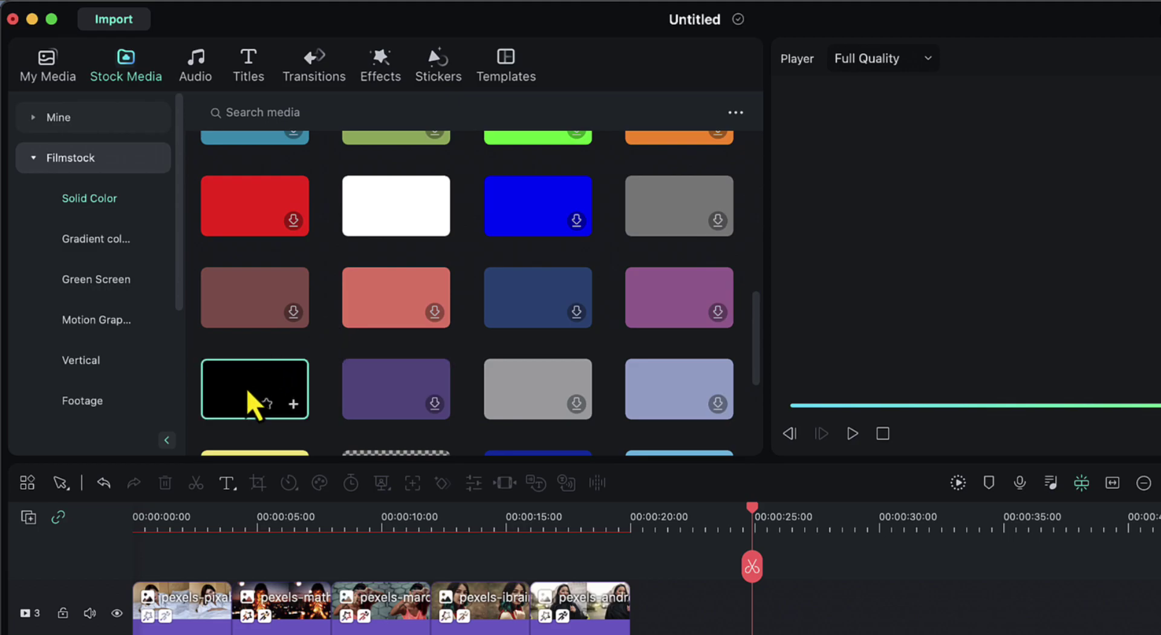
{"action": "left_click", "coordinate": [251, 403]}
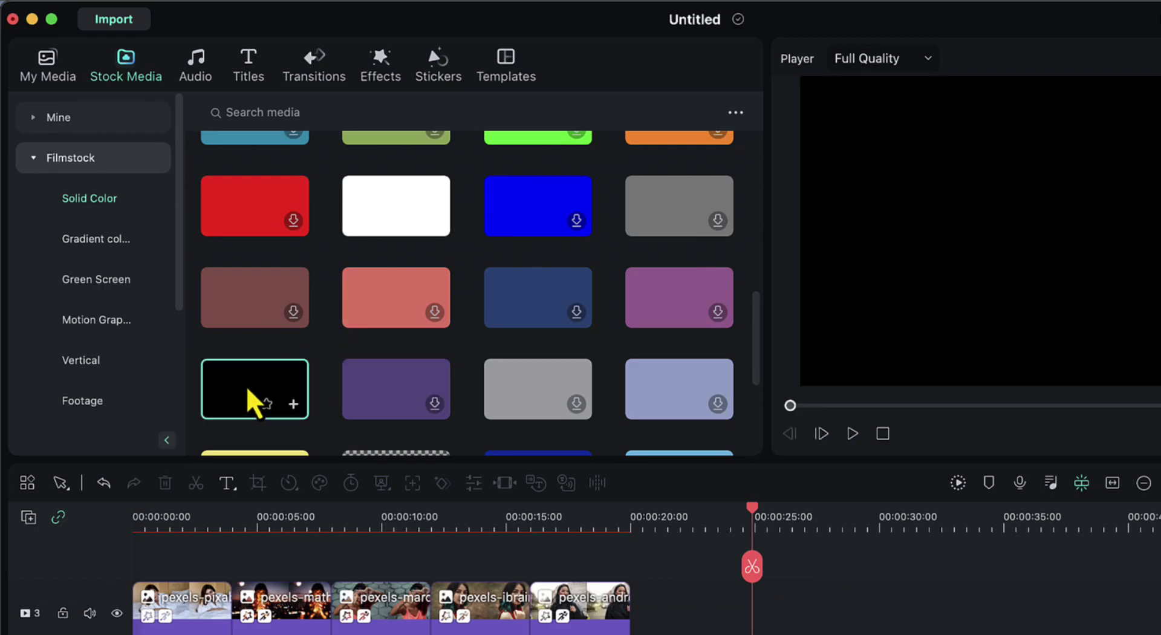
Bookend the track-3 photos with black solid clips, the closing one lasting 4 seconds
{"action": "left_click_drag", "start_coordinate": [247, 394], "coordinate": [125, 603]}
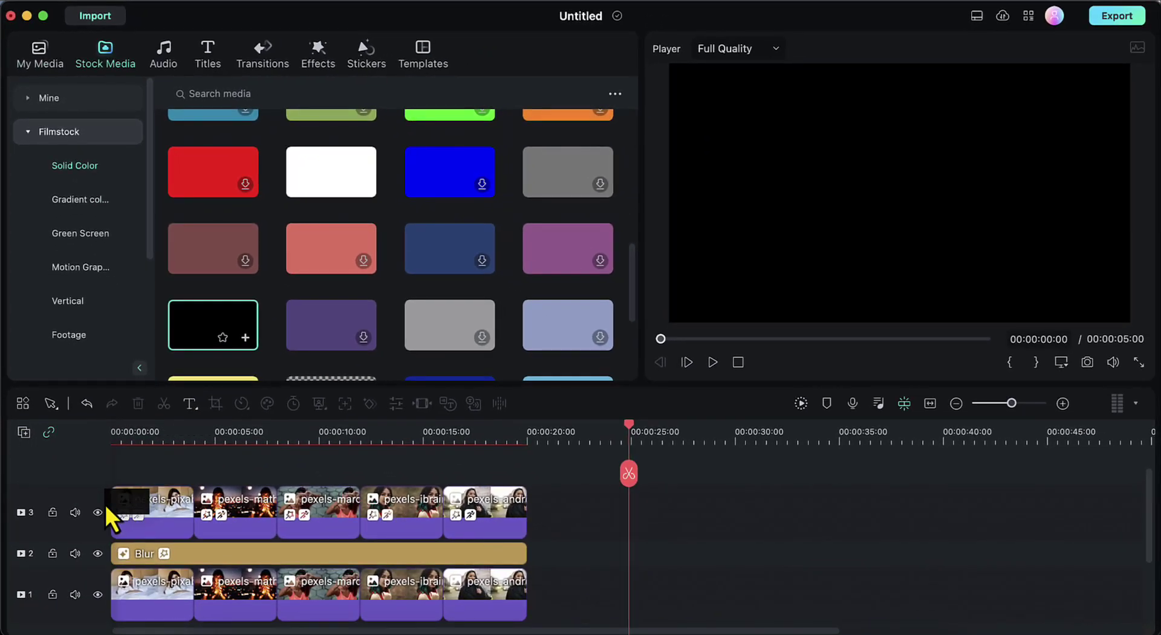
{"action": "left_click_drag", "start_coordinate": [105, 505], "coordinate": [120, 495]}
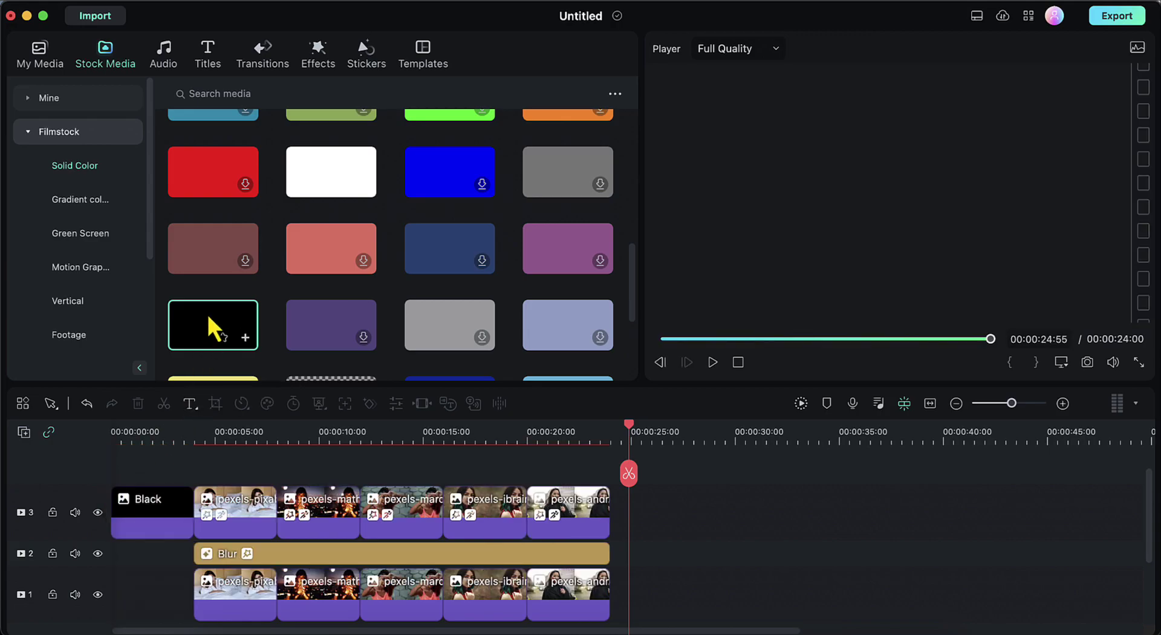
{"action": "left_click_drag", "start_coordinate": [211, 327], "coordinate": [613, 524]}
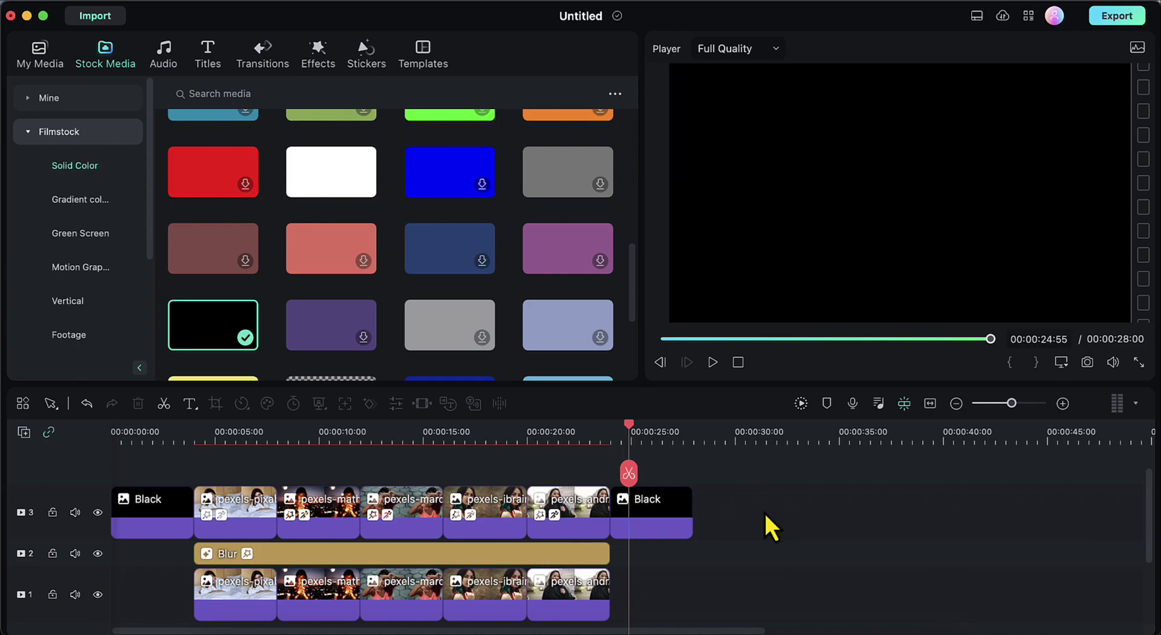
{"action": "left_click_drag", "start_coordinate": [630, 480], "coordinate": [645, 579]}
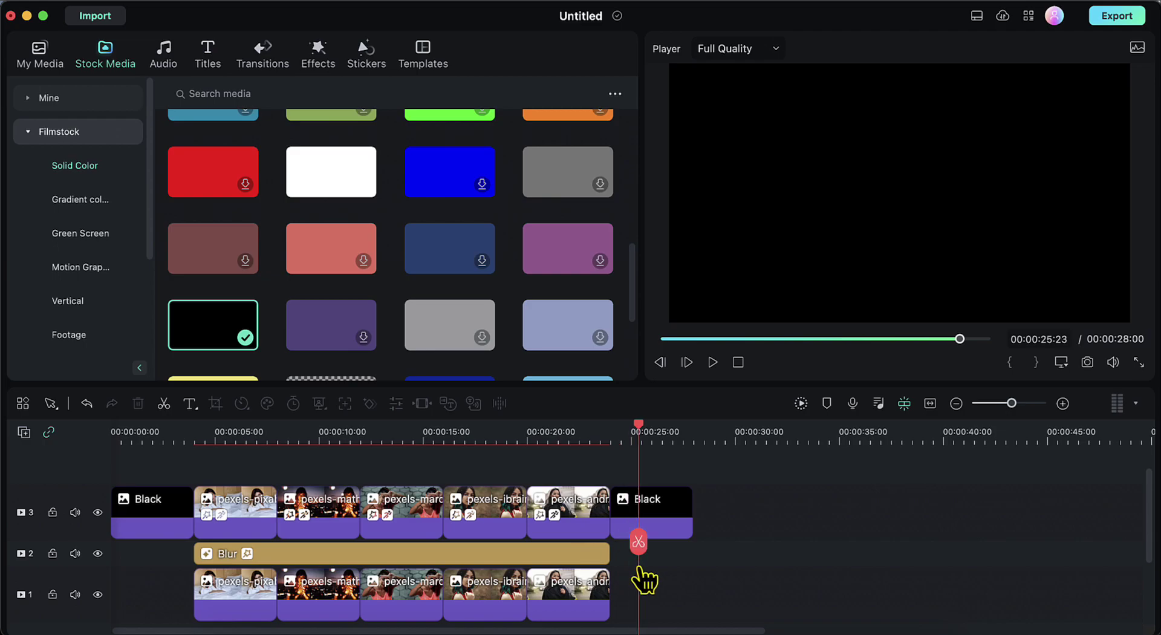
Set the closing black clip's duration to 00:00:01:00
{"action": "left_click", "coordinate": [664, 528]}
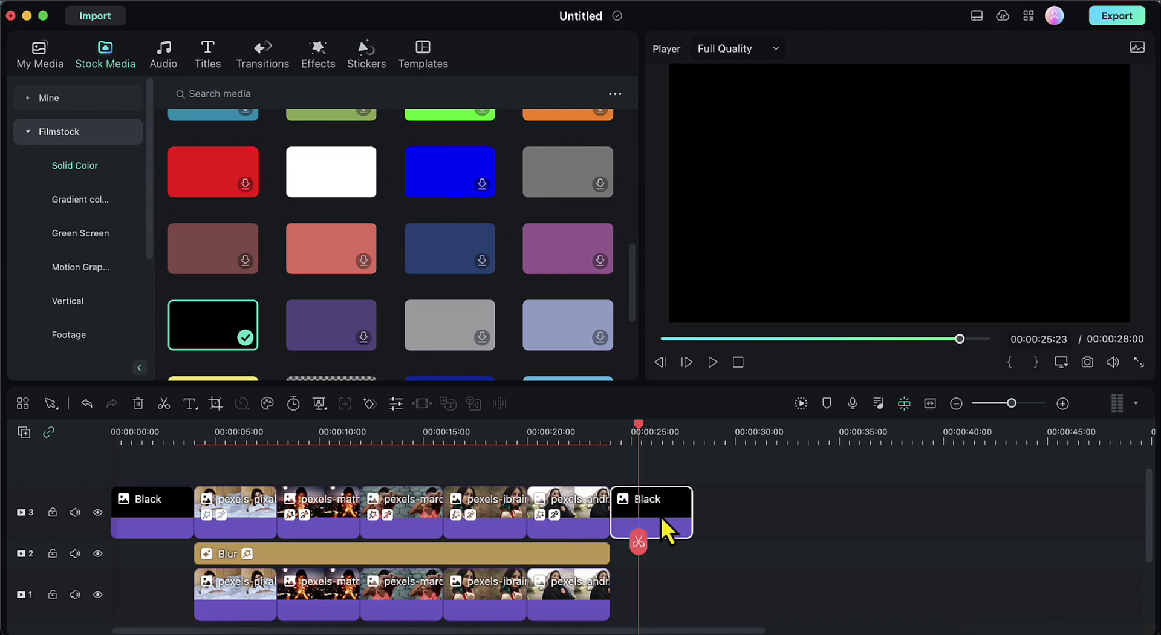
{"action": "right_click", "coordinate": [663, 520]}
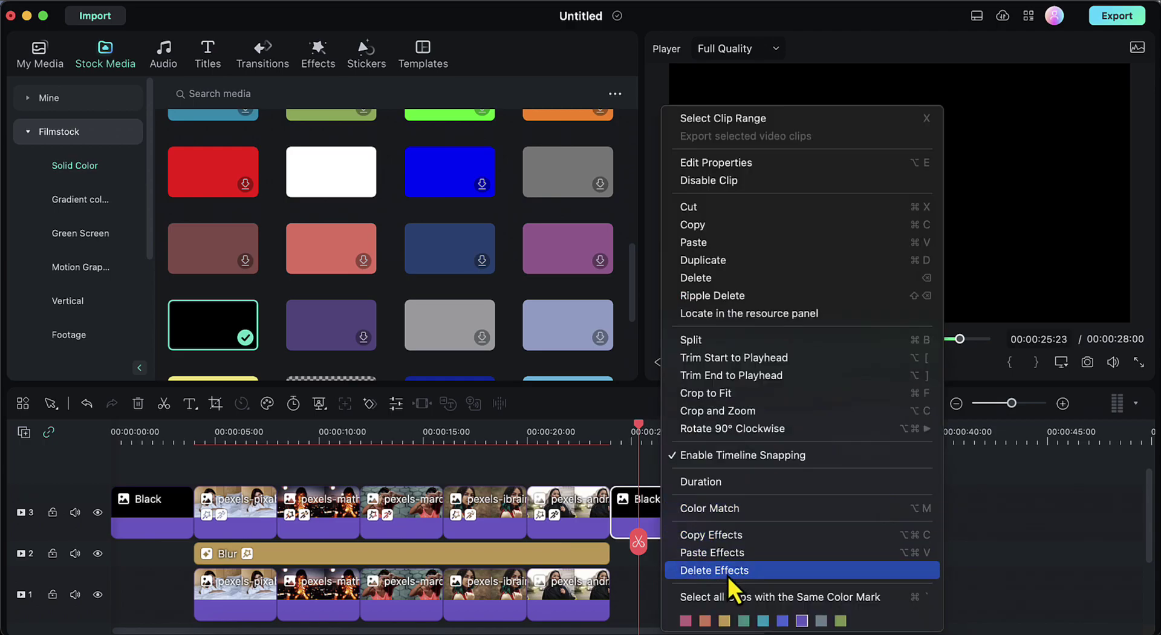
{"action": "left_click", "coordinate": [729, 483]}
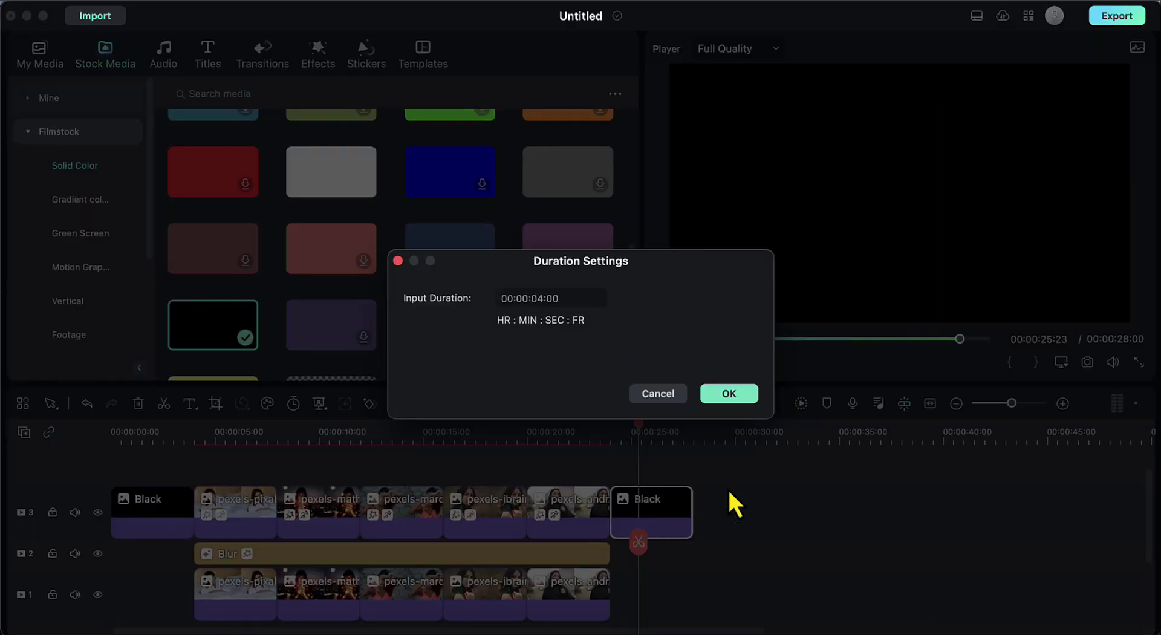
{"action": "left_click", "coordinate": [542, 298]}
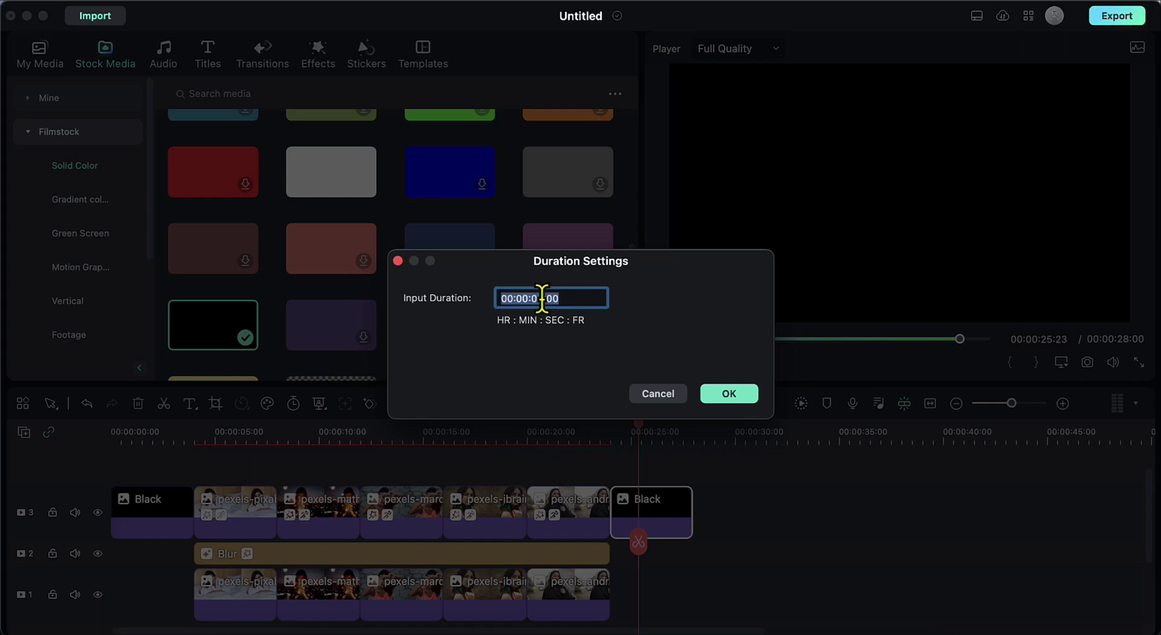
{"action": "type", "text": "1"}
{"action": "left_click", "coordinate": [570, 374]}
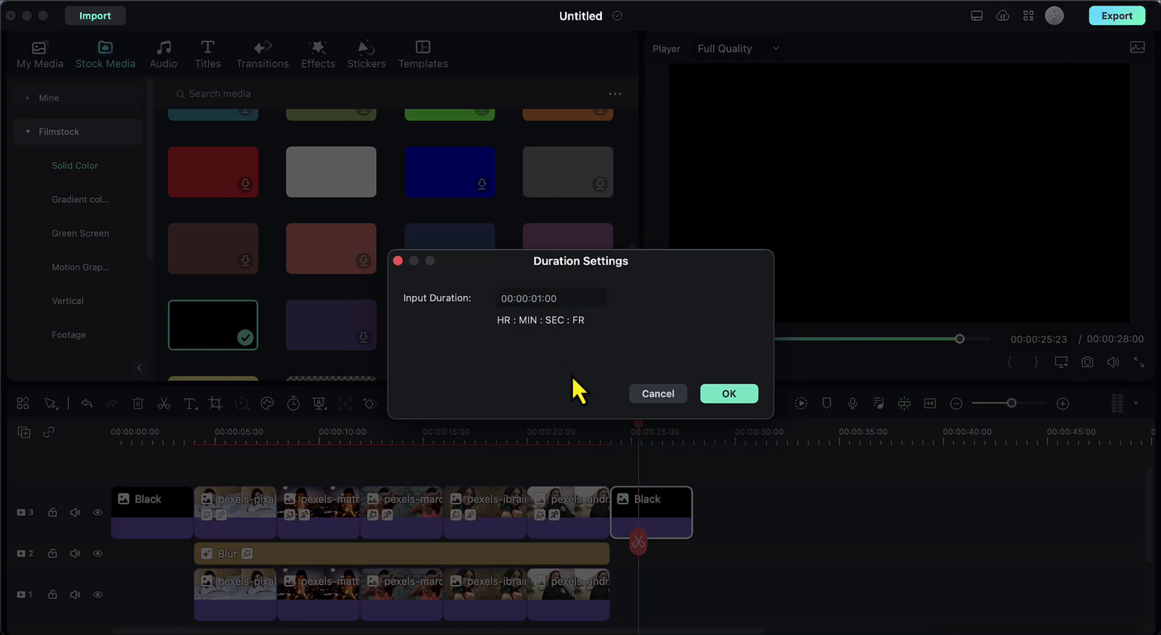
{"action": "left_click", "coordinate": [727, 396]}
Shorten the opening black clip to 1 second as well
{"action": "left_click", "coordinate": [146, 522]}
{"action": "right_click", "coordinate": [146, 520]}
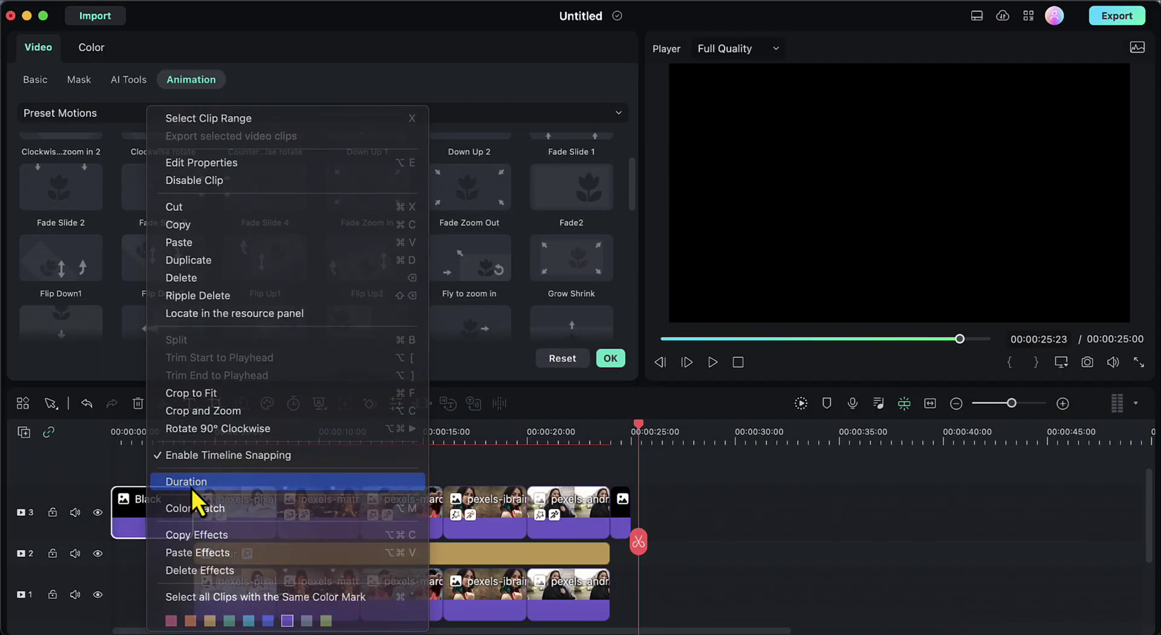
{"action": "left_click", "coordinate": [191, 487]}
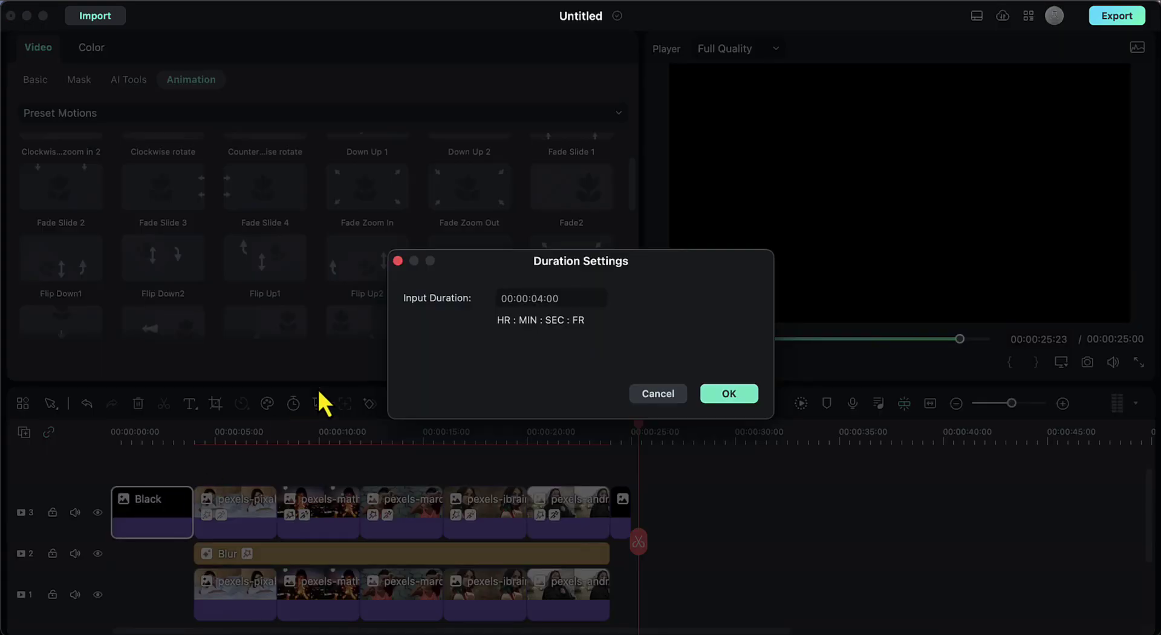
{"action": "left_click", "coordinate": [544, 298]}
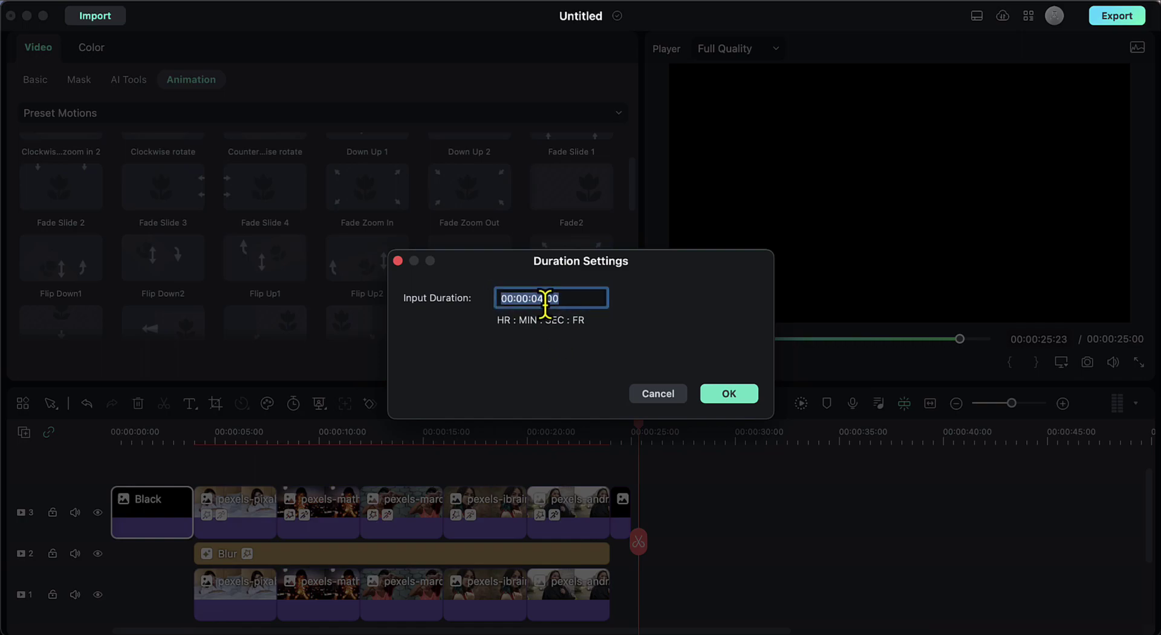
{"action": "type", "text": "1"}
{"action": "left_click", "coordinate": [729, 393]}
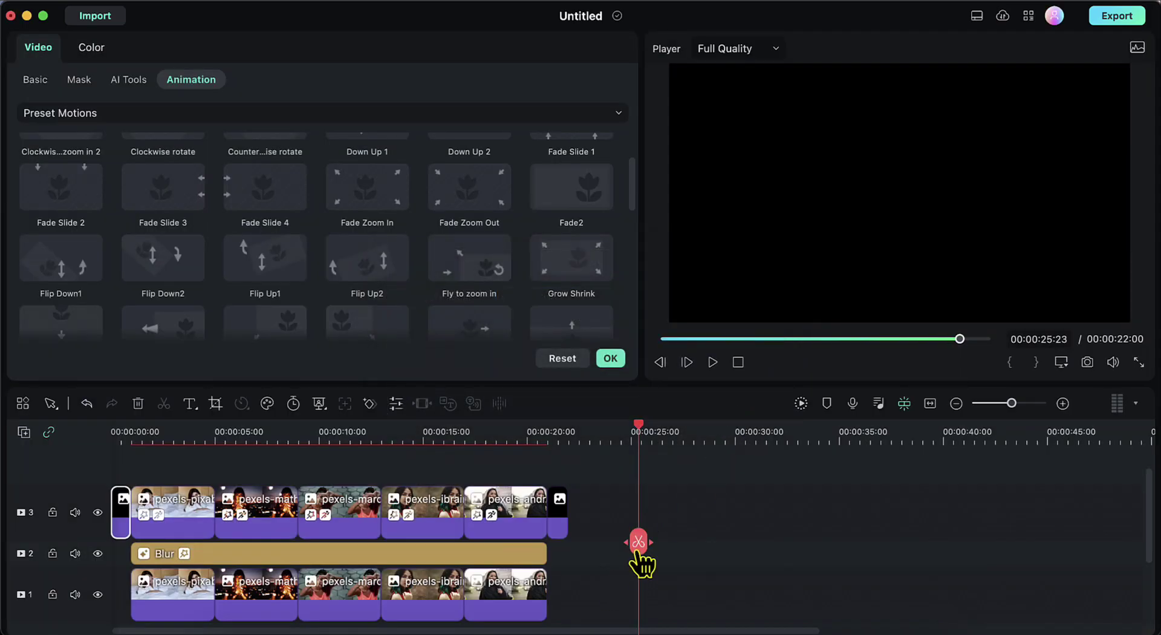
{"action": "left_click", "coordinate": [610, 358]}
Set every photo clip on tracks 1 and 3 to a 00:00:03:00 duration
{"action": "left_click_drag", "start_coordinate": [638, 541], "coordinate": [588, 565]}
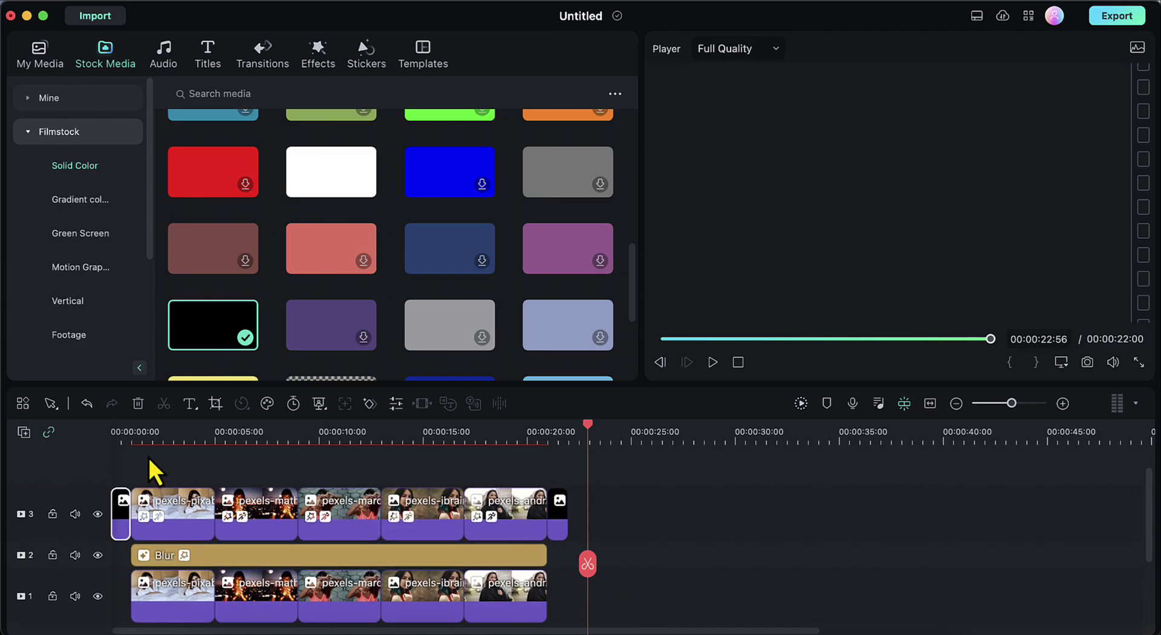
{"action": "left_click_drag", "start_coordinate": [154, 458], "coordinate": [521, 628]}
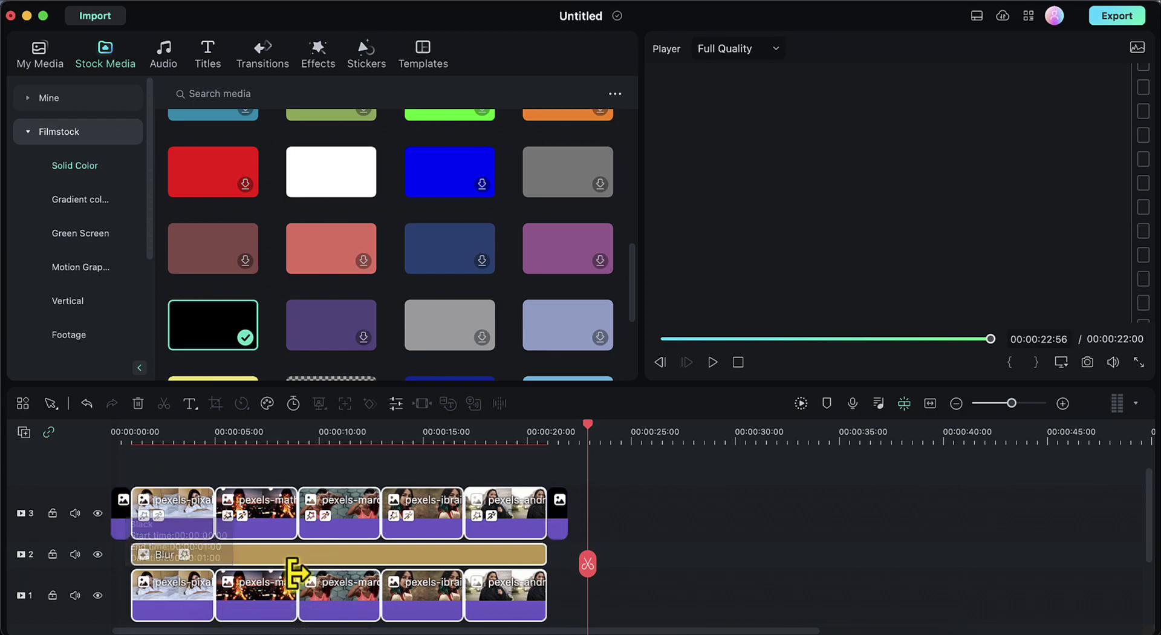
{"action": "left_click", "coordinate": [297, 408]}
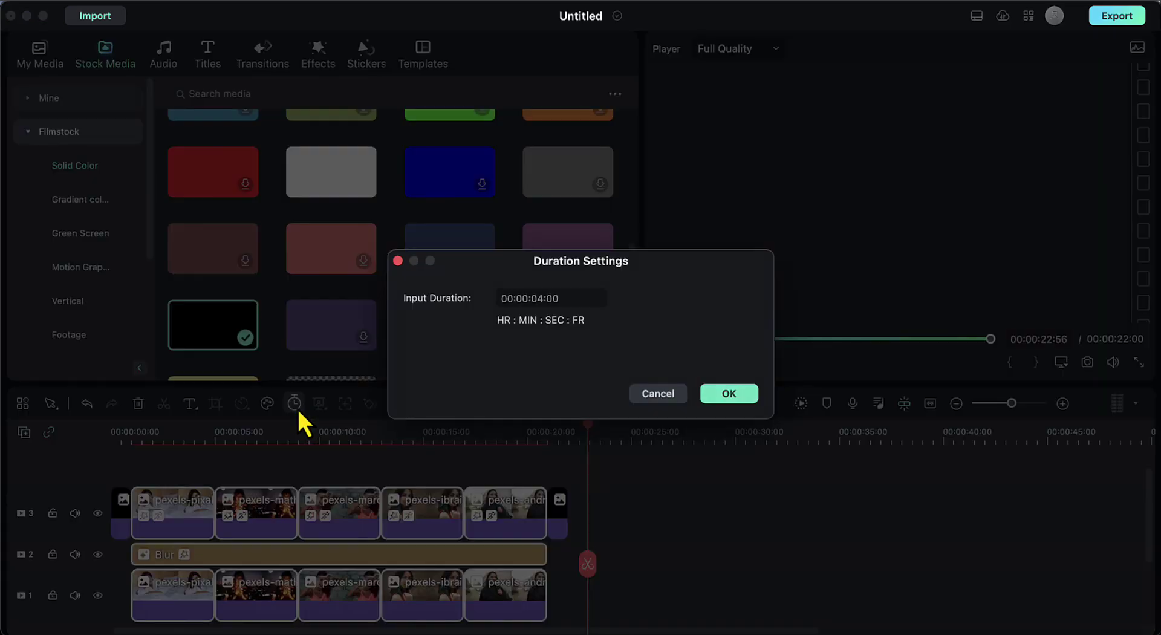
{"action": "left_click", "coordinate": [542, 298]}
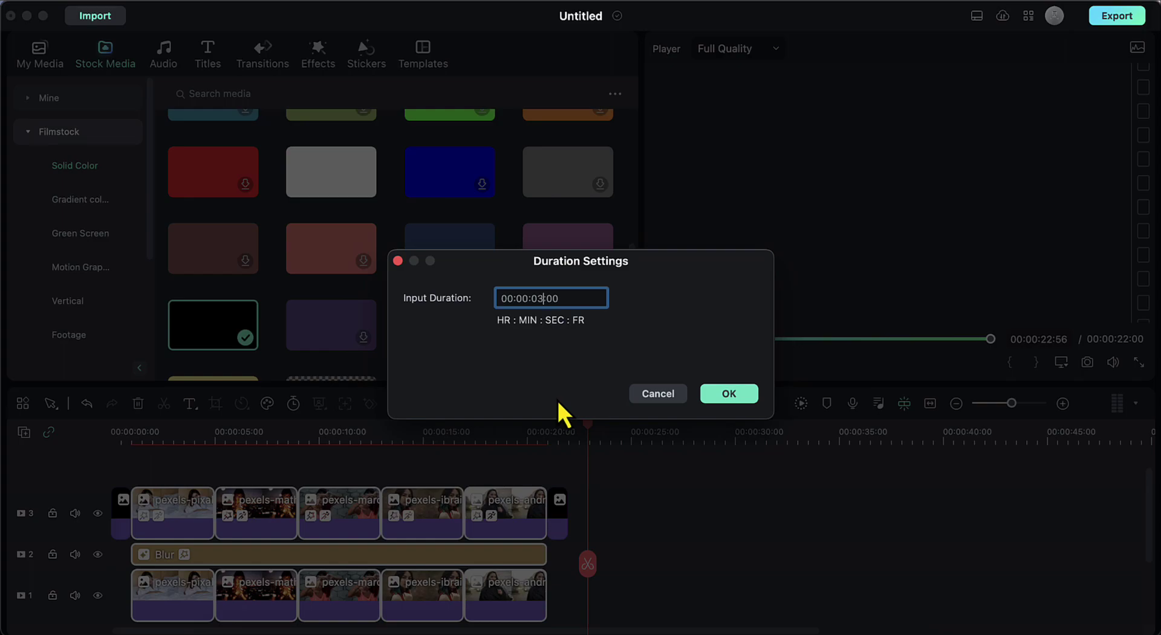
{"action": "left_click", "coordinate": [734, 396]}
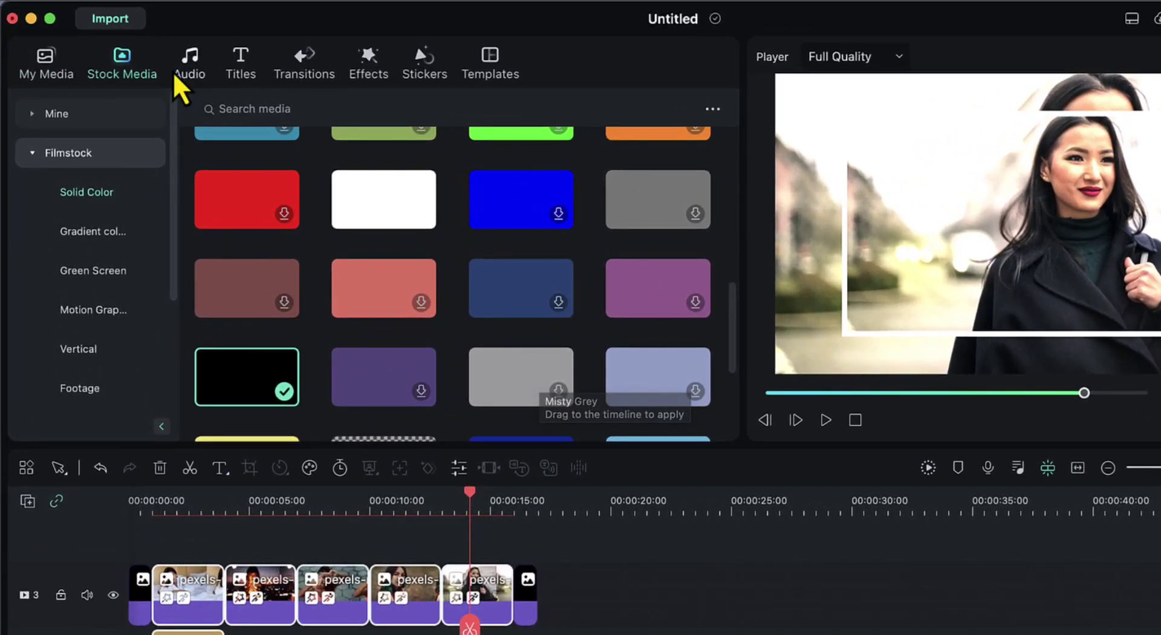
Drag Cheer Up-AI music from the Trending audio list onto a new track, and place the playhead at the slideshow's end
{"action": "left_click", "coordinate": [164, 62]}
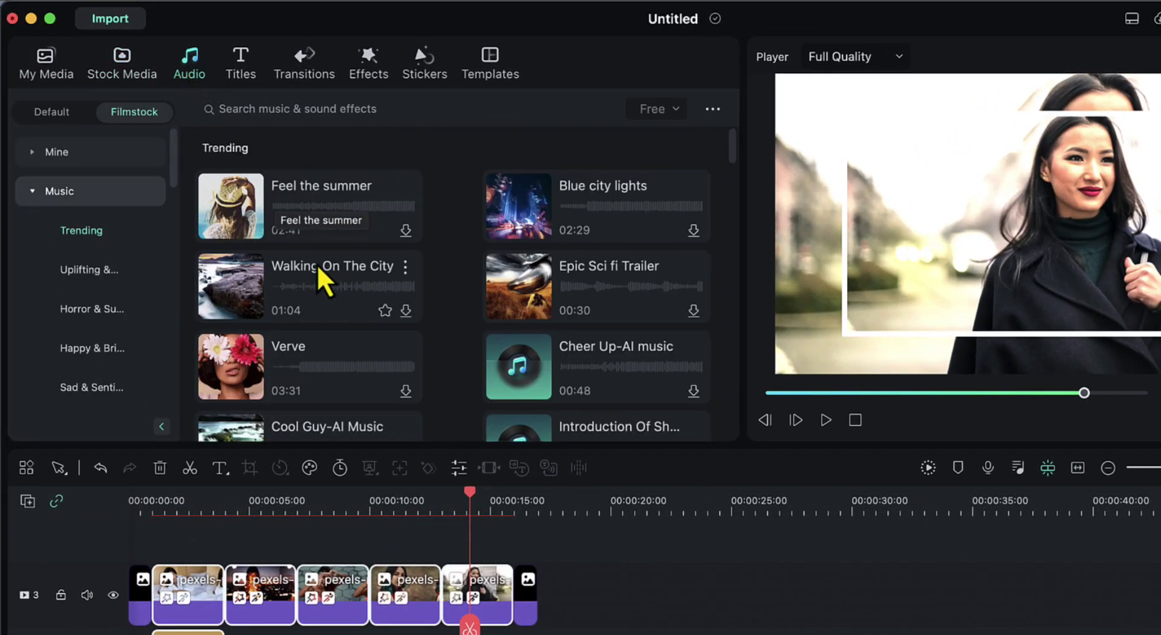
{"action": "scroll", "coordinate": [416, 353], "scroll_direction": "down", "scroll_amount": 3}
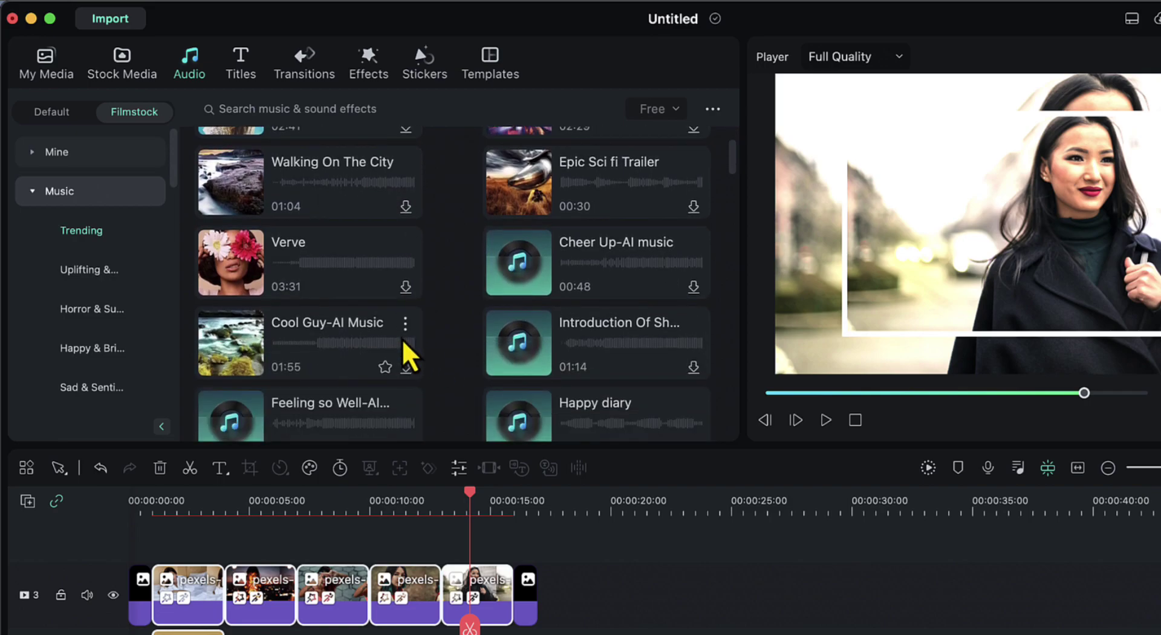
{"action": "scroll", "coordinate": [409, 348], "scroll_direction": "down", "scroll_amount": 1}
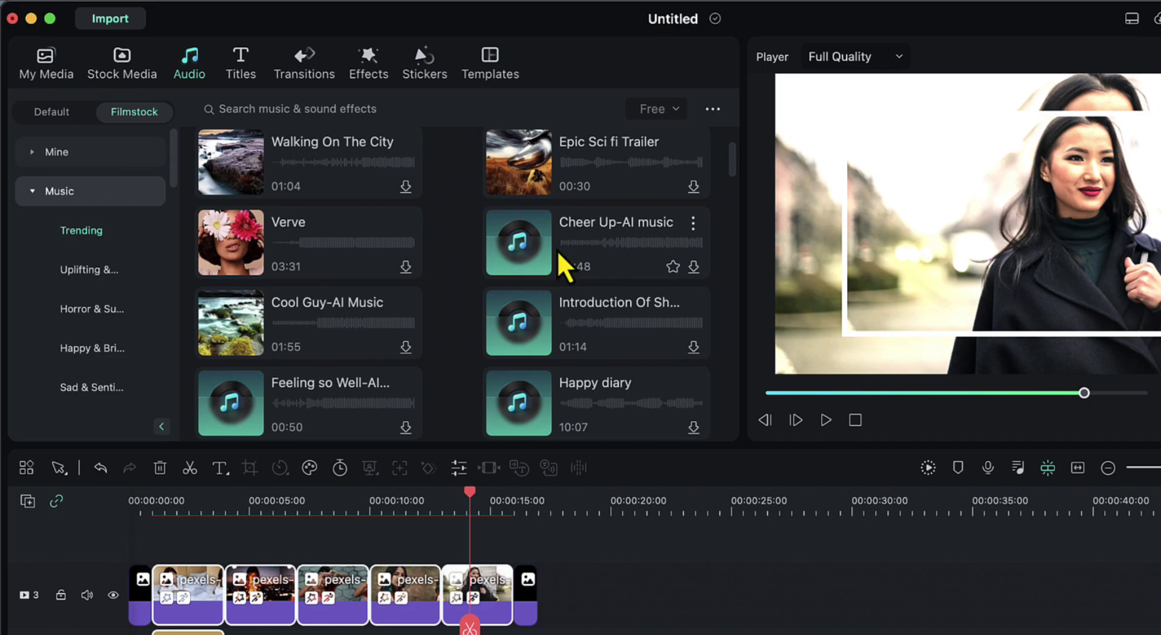
{"action": "scroll", "coordinate": [568, 629], "scroll_direction": "down", "scroll_amount": 2}
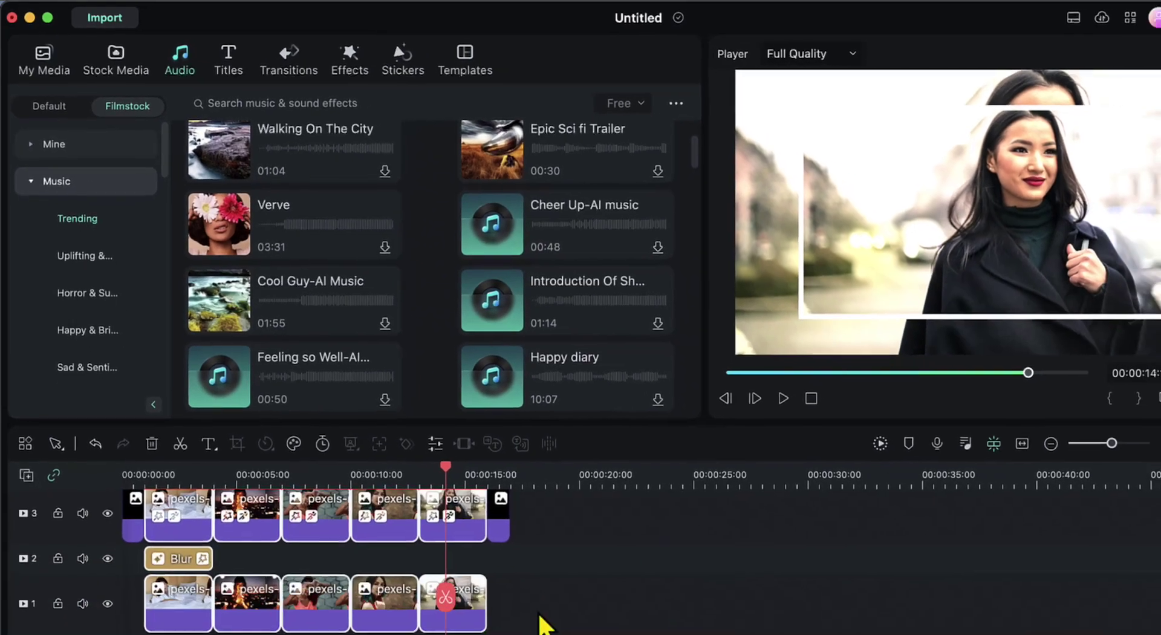
{"action": "left_click_drag", "start_coordinate": [523, 253], "coordinate": [134, 612]}
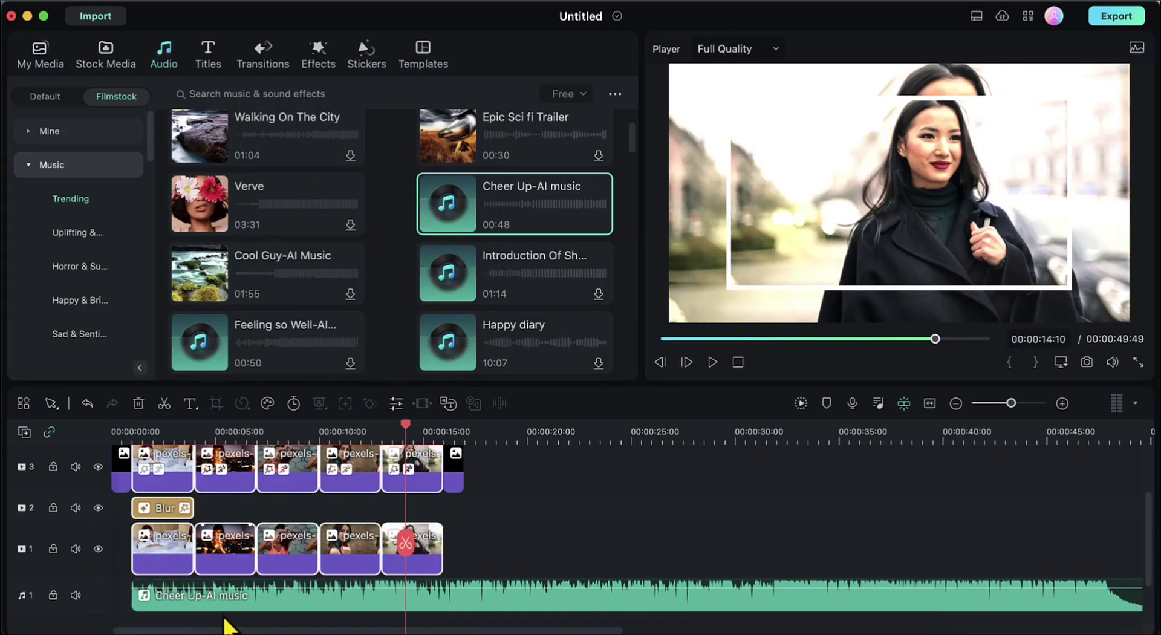
{"action": "mouse_move", "coordinate": [405, 547]}
{"action": "left_mouse_down"}
{"action": "mouse_move", "coordinate": [465, 555]}
{"action": "mouse_move", "coordinate": [445, 557]}
{"action": "left_mouse_up"}
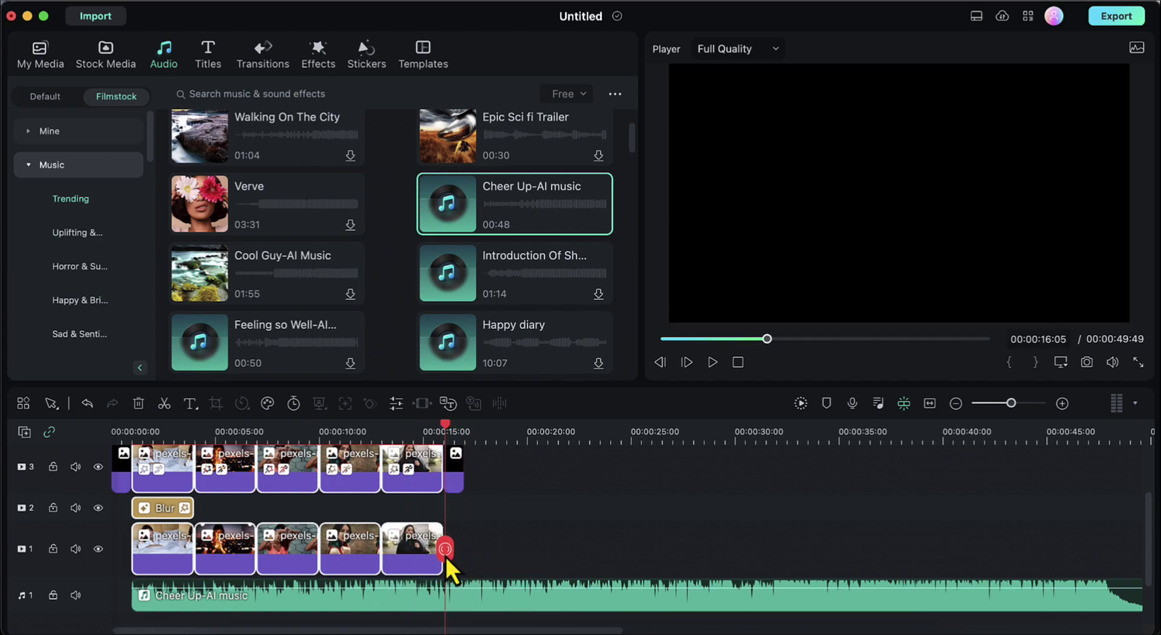
Split the music at the slideshow's end and delete the leftover tail
{"action": "left_click", "coordinate": [445, 548]}
{"action": "left_click", "coordinate": [475, 587]}
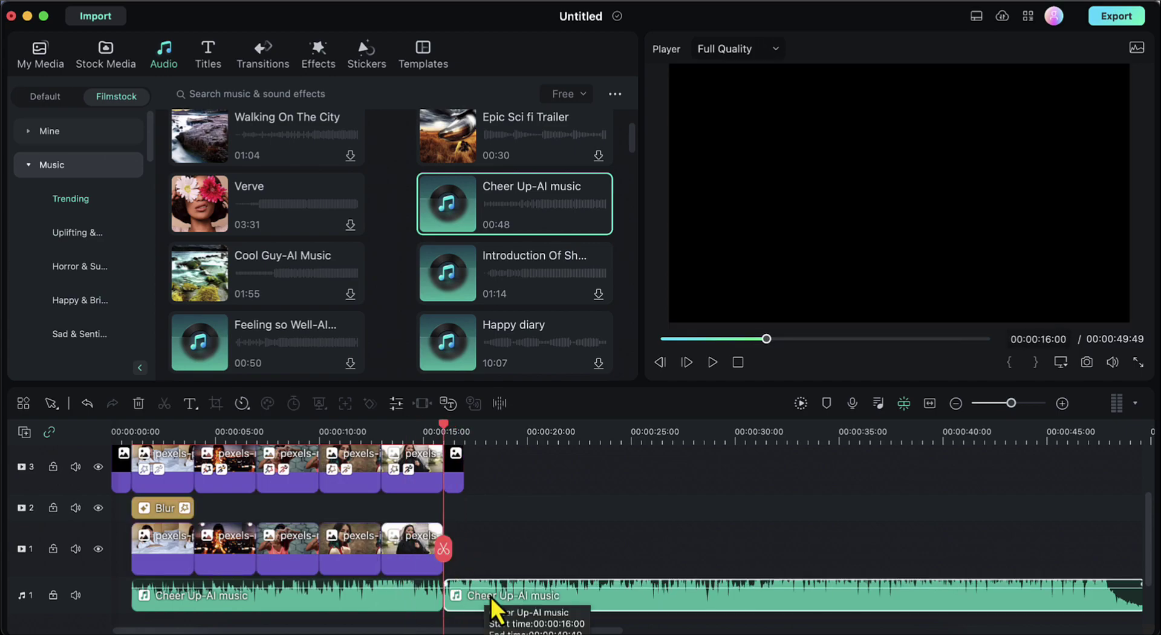
{"action": "key", "text": "Delete"}
Give the music clip a 0.75 s fade-in and 0.70 s fade-out
{"action": "double_click", "coordinate": [358, 596]}
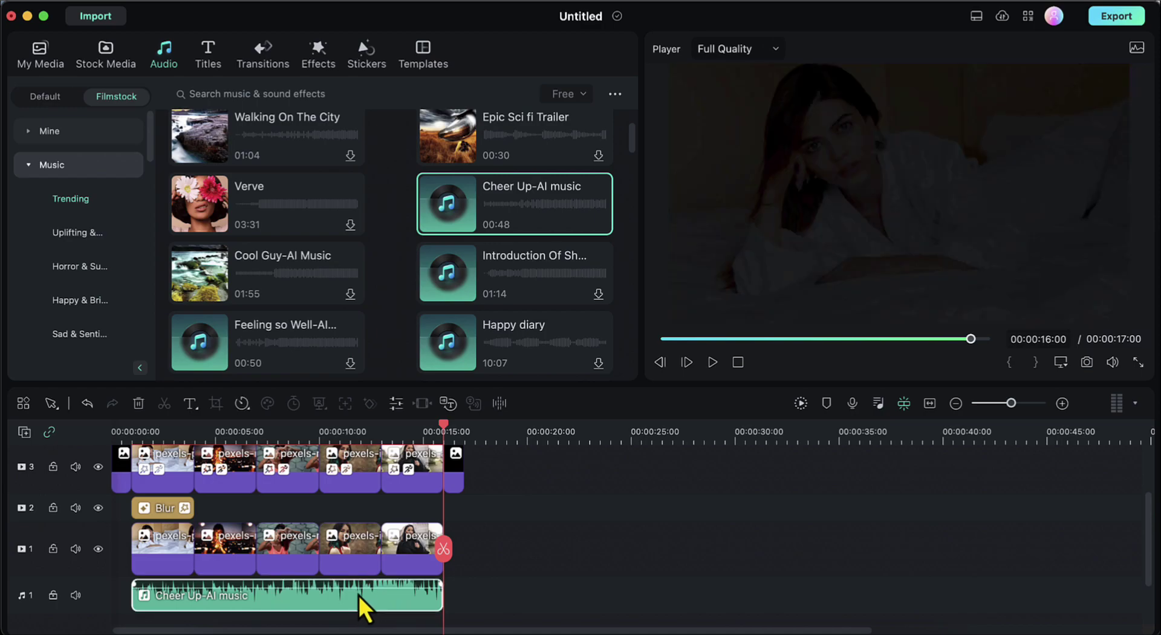
{"action": "scroll", "coordinate": [241, 318], "scroll_direction": "down", "scroll_amount": 4}
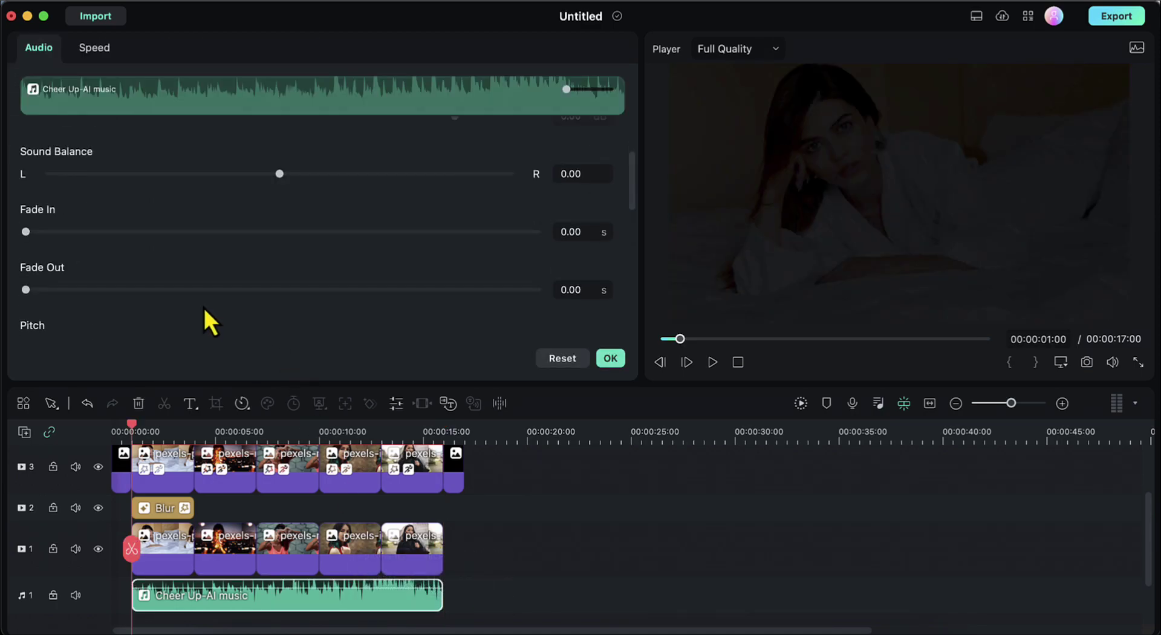
{"action": "left_click_drag", "start_coordinate": [27, 231], "coordinate": [44, 239]}
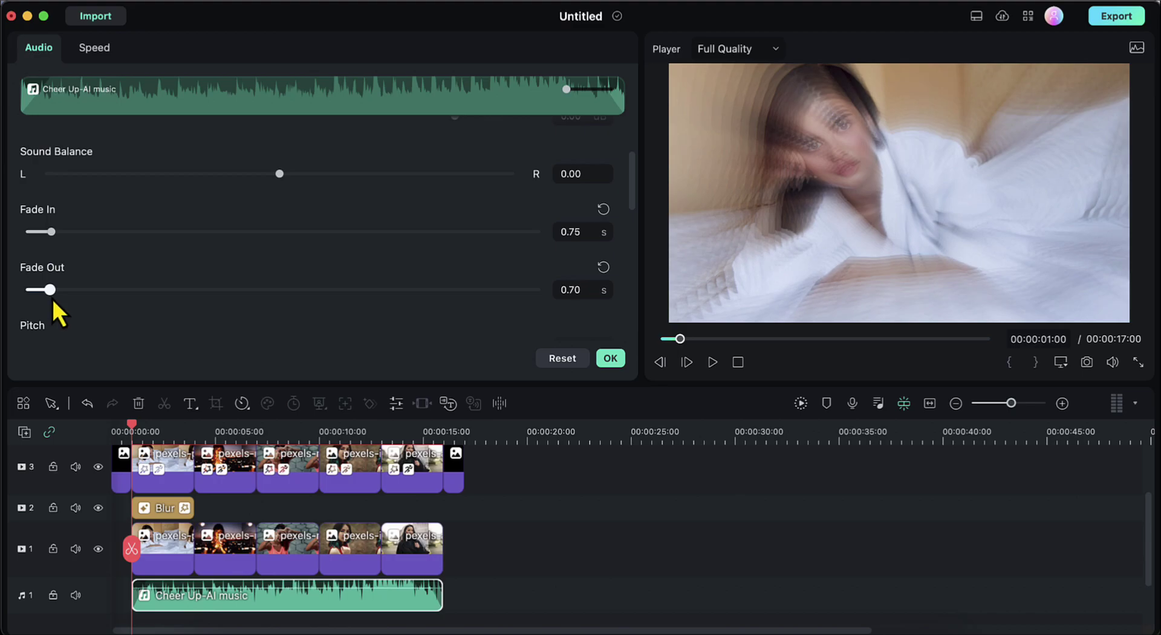
Confirm the audio fades, then play the 17-second slideshow back from the beginning
{"action": "left_click", "coordinate": [617, 362]}
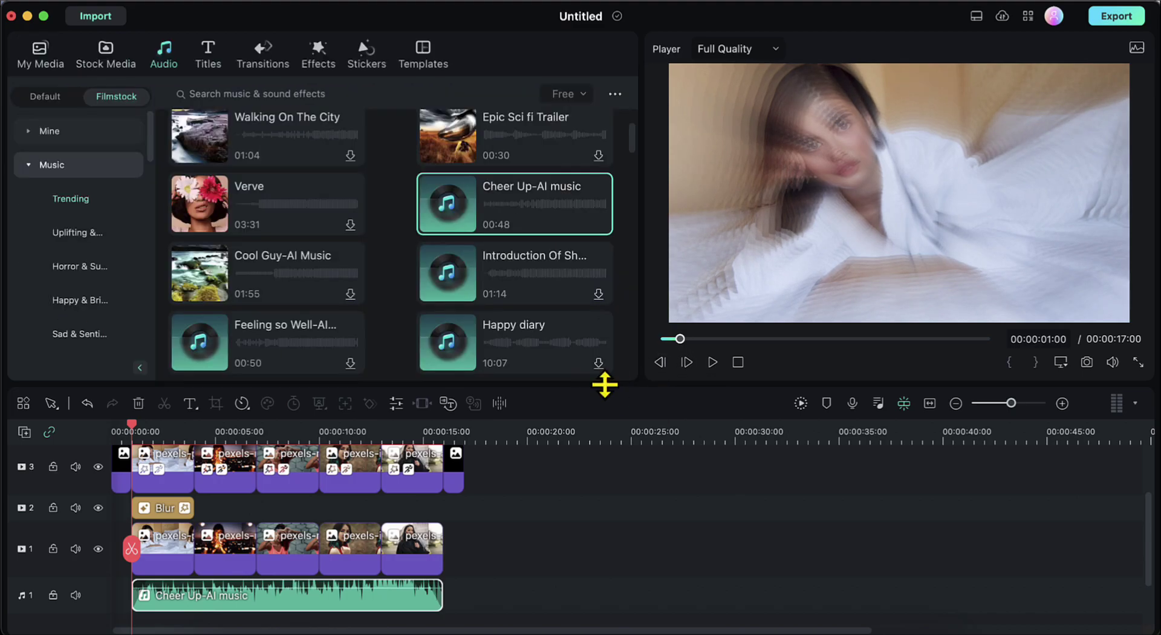
{"action": "key", "text": "Home"}
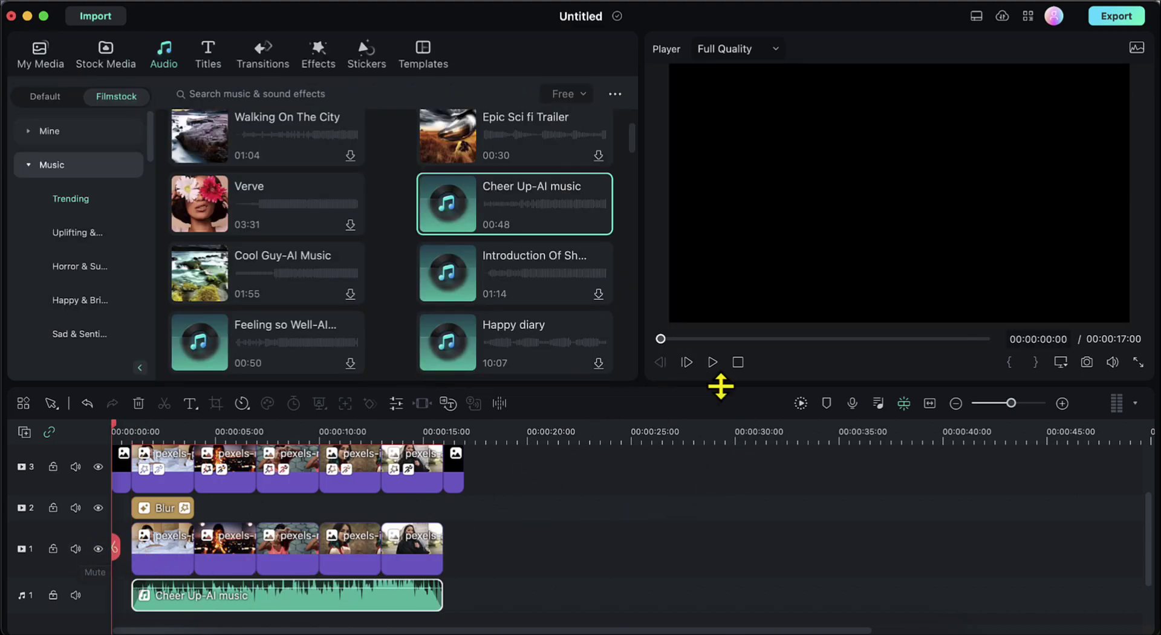
{"action": "left_click", "coordinate": [714, 365]}
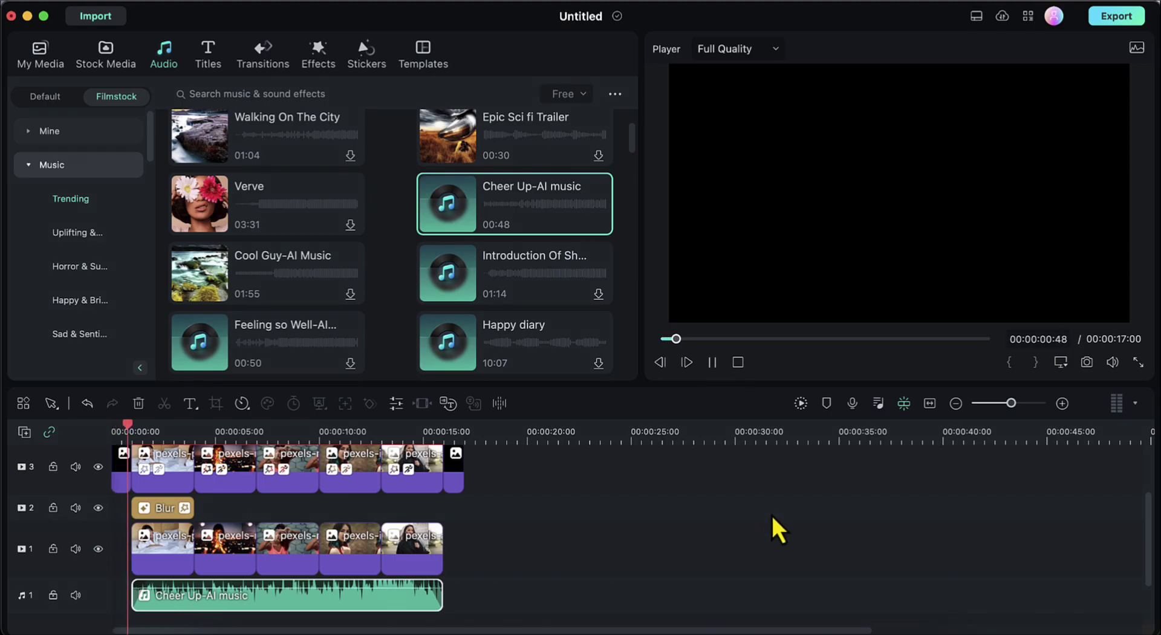